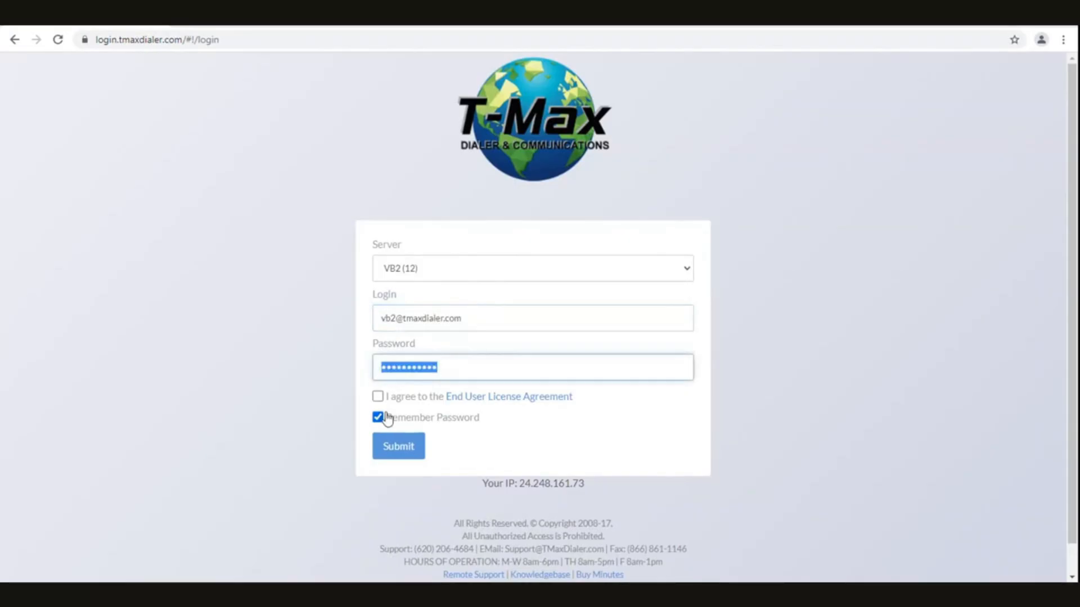
Accept the end user license agreement and sign in to the dialer account
left_click(387, 403)
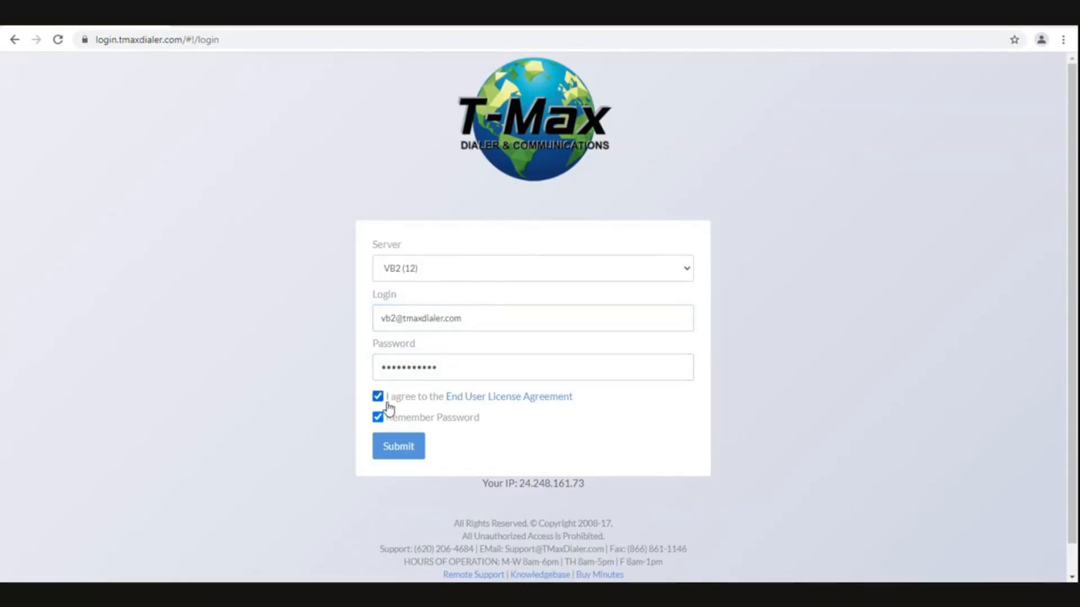
left_click(399, 448)
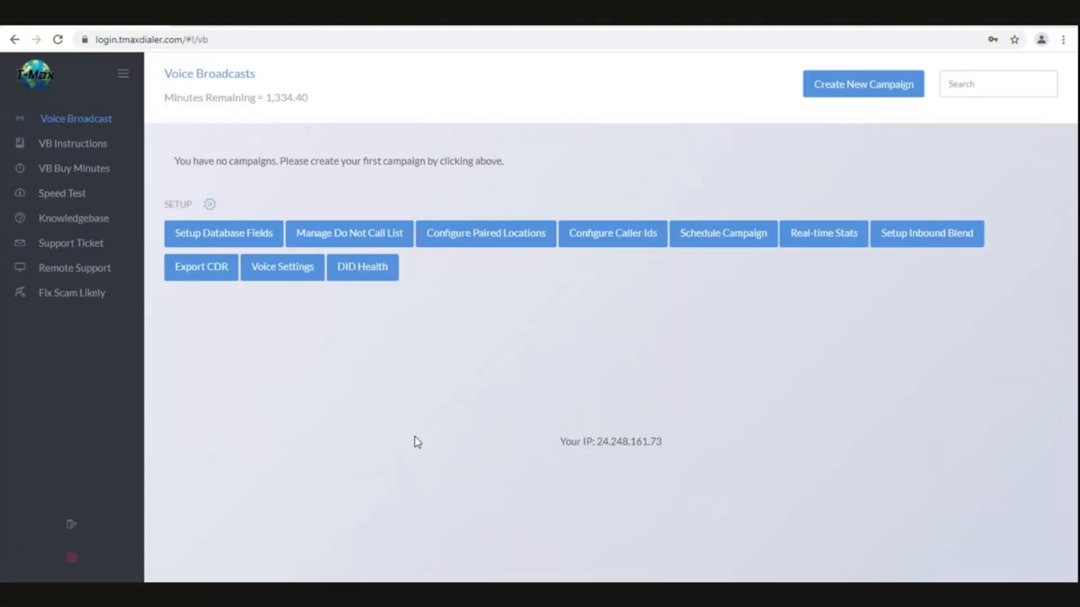
Add the pasted phone number as a new caller ID
left_click(616, 248)
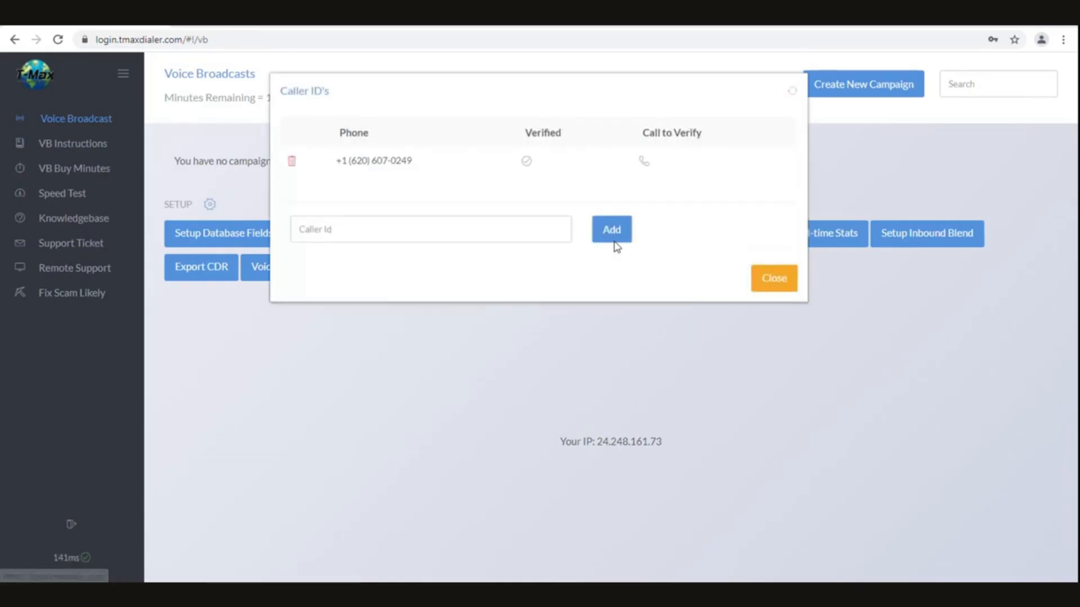
left_click(415, 229)
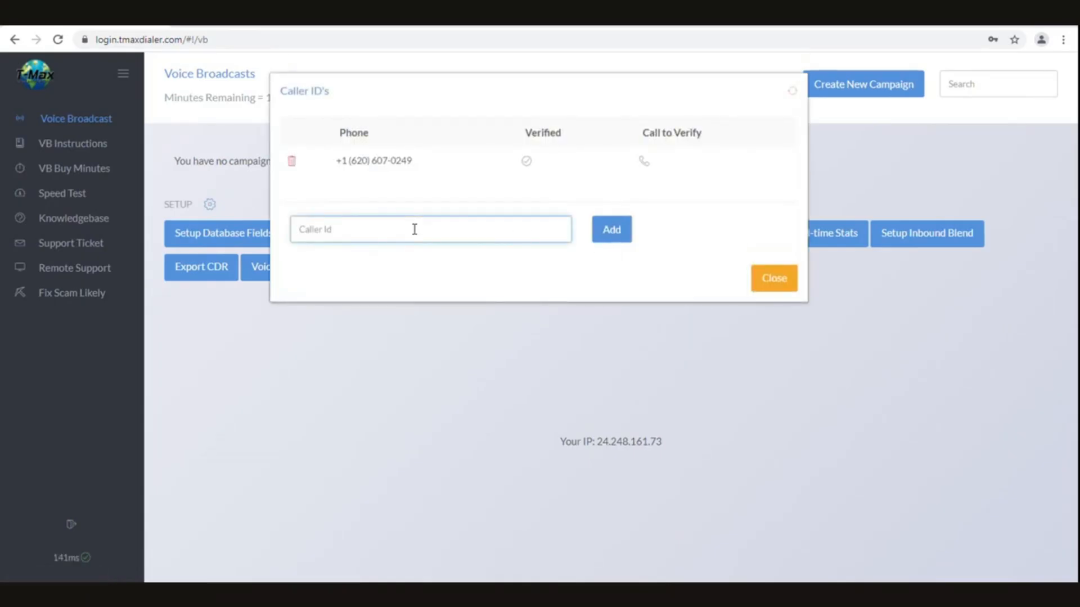
left_click(608, 234)
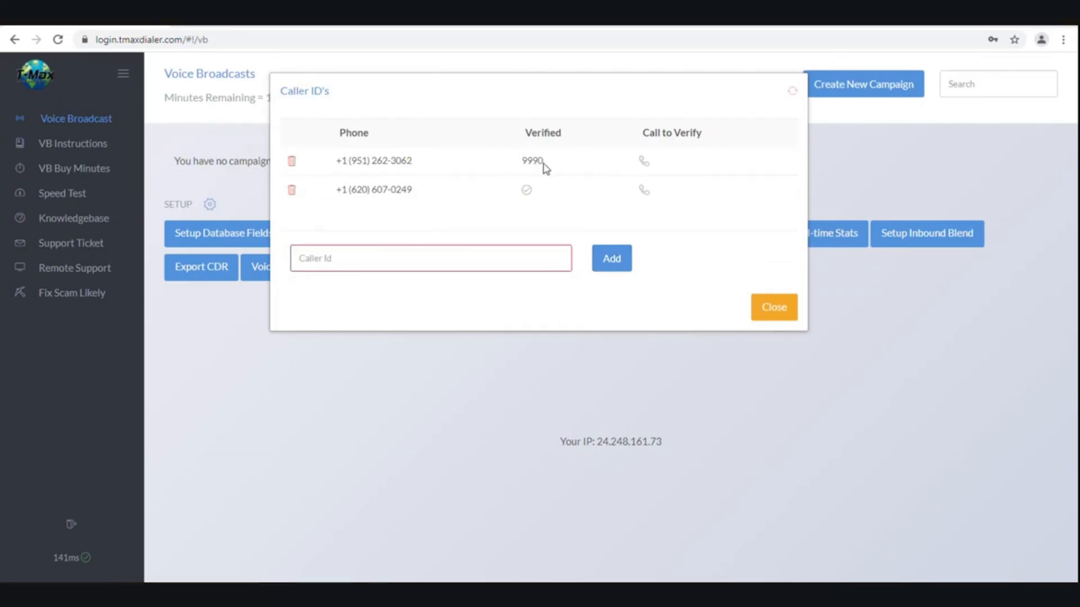
Review the new number's verification code, then close the caller ID list
left_click_drag(543, 163, 519, 164)
left_click_drag(544, 196, 511, 193)
left_click_drag(335, 191, 417, 203)
left_click(420, 203)
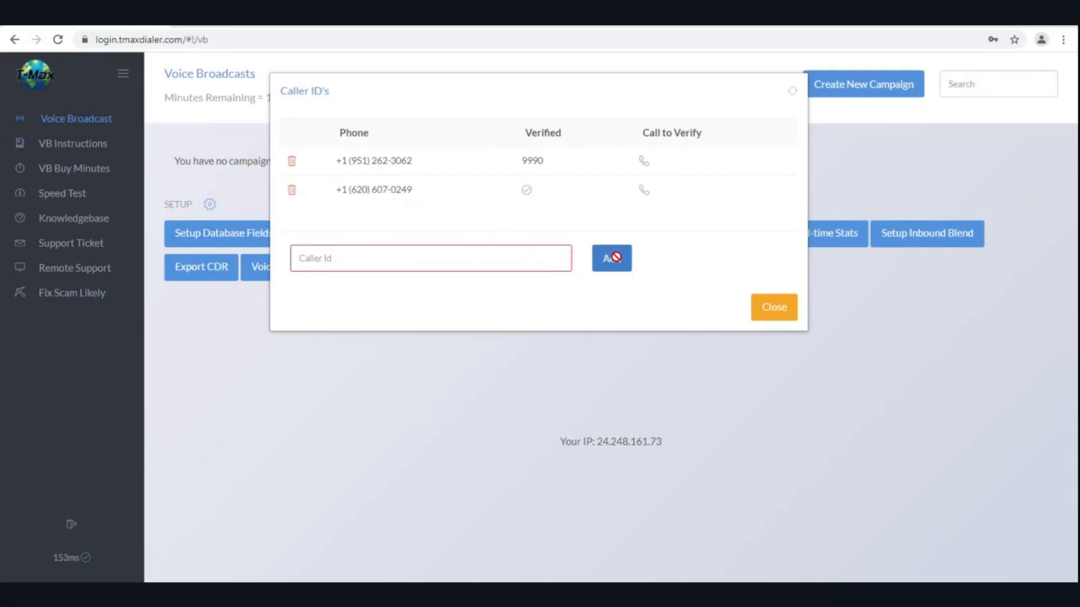
left_click(768, 308)
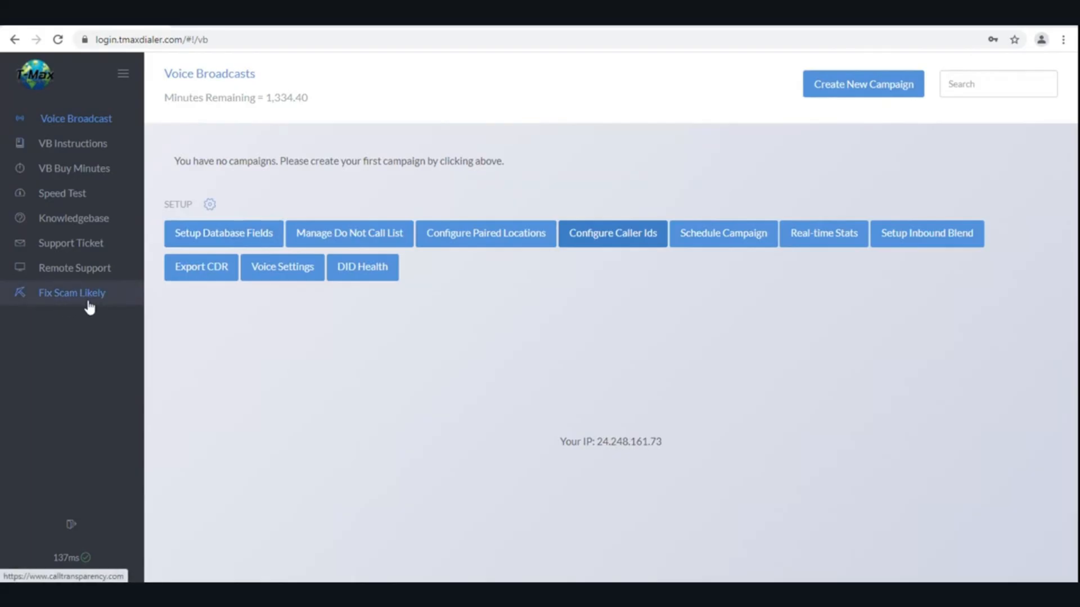
Start a campaign named *Master Template with caller ID name Tmax and the verified number
left_click(852, 84)
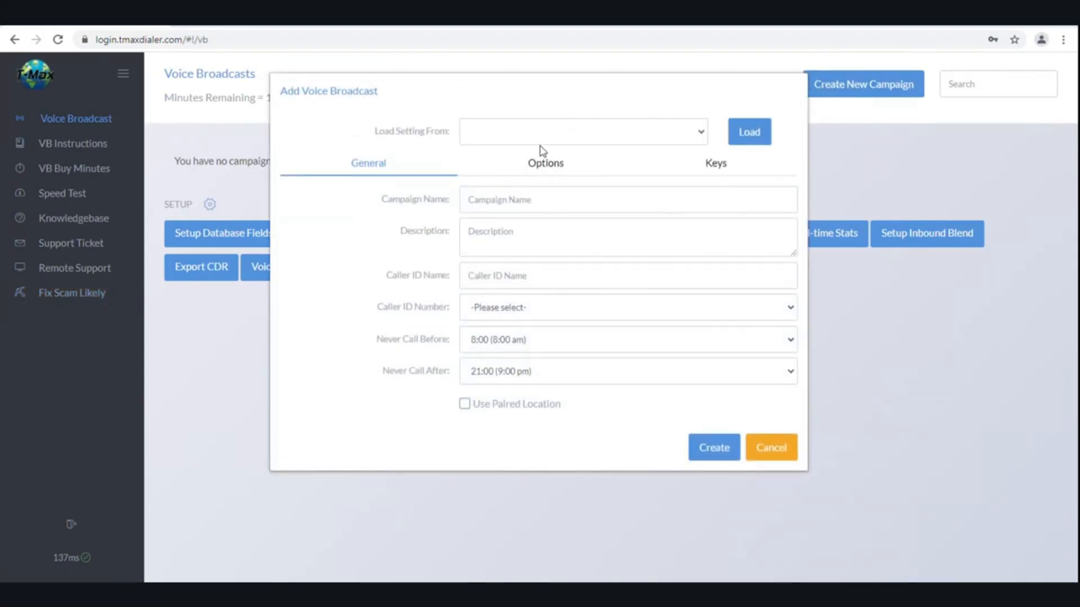
left_click(515, 200)
left_click(512, 235)
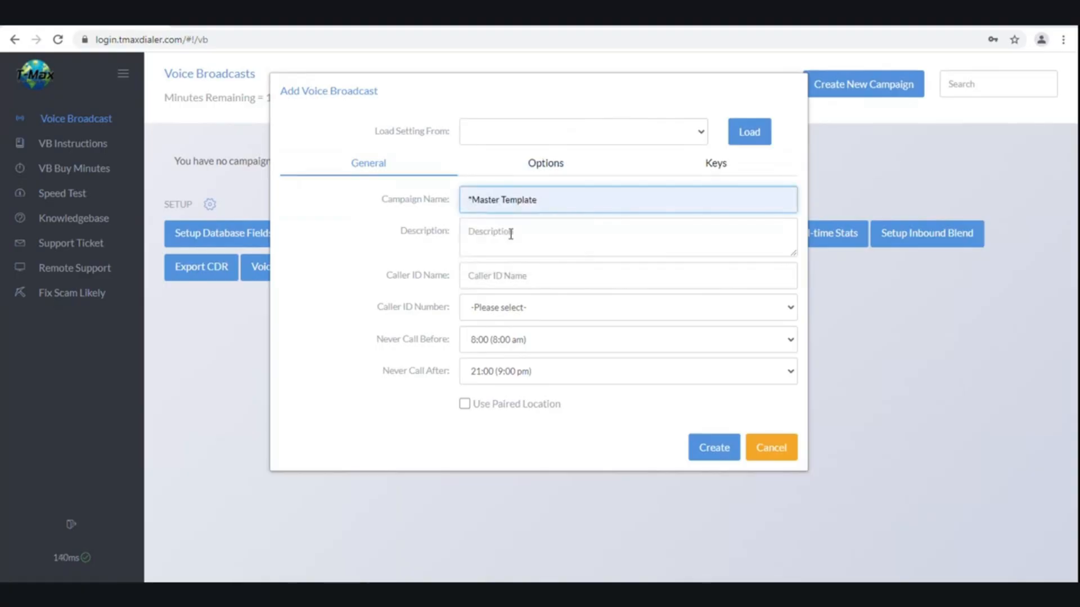
left_click(515, 274)
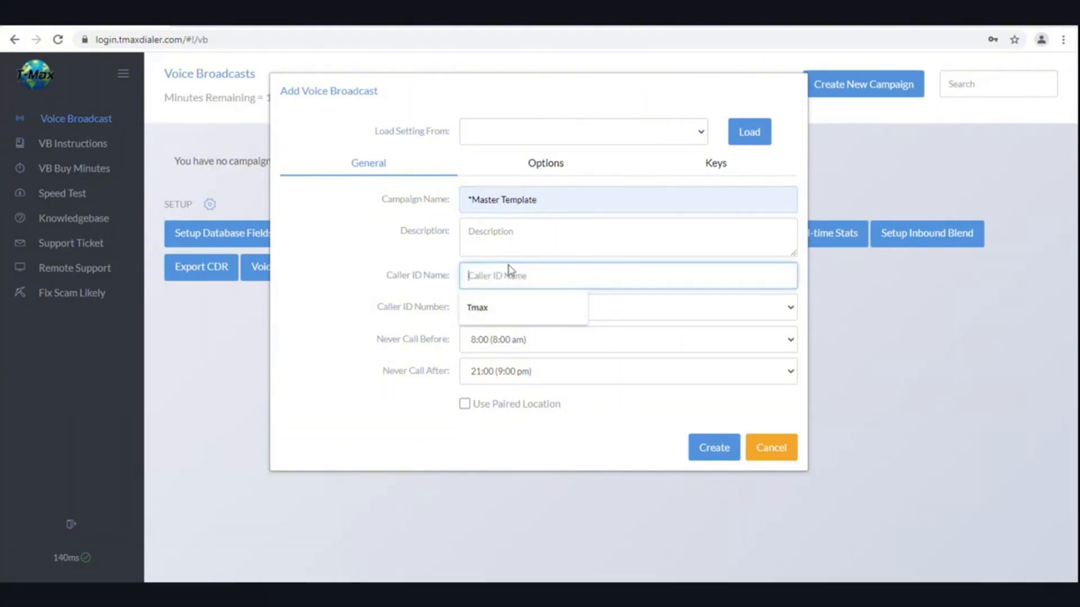
left_click(500, 307)
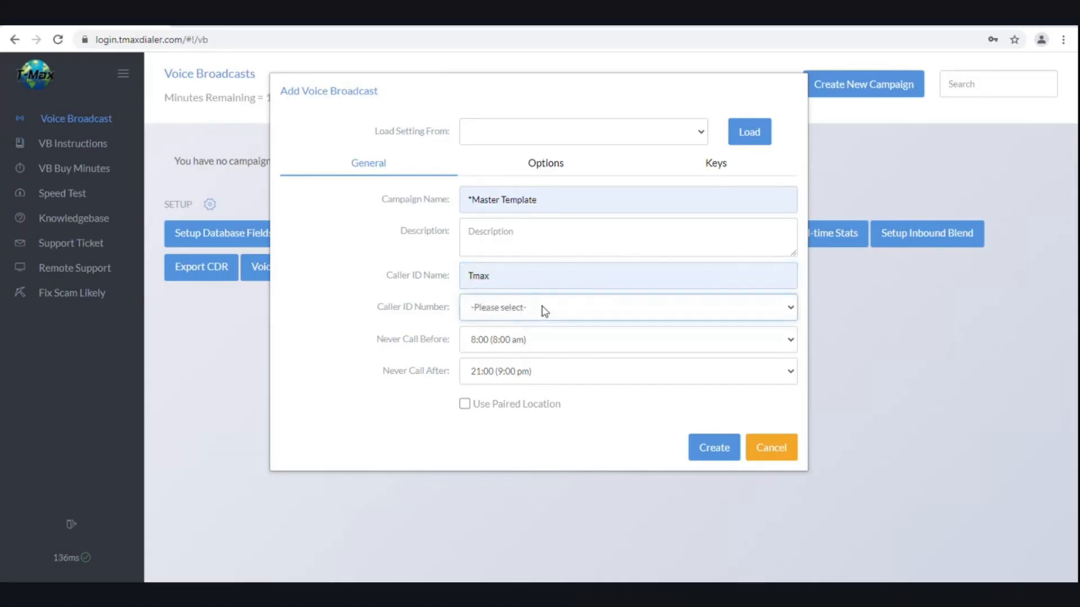
left_click(545, 311)
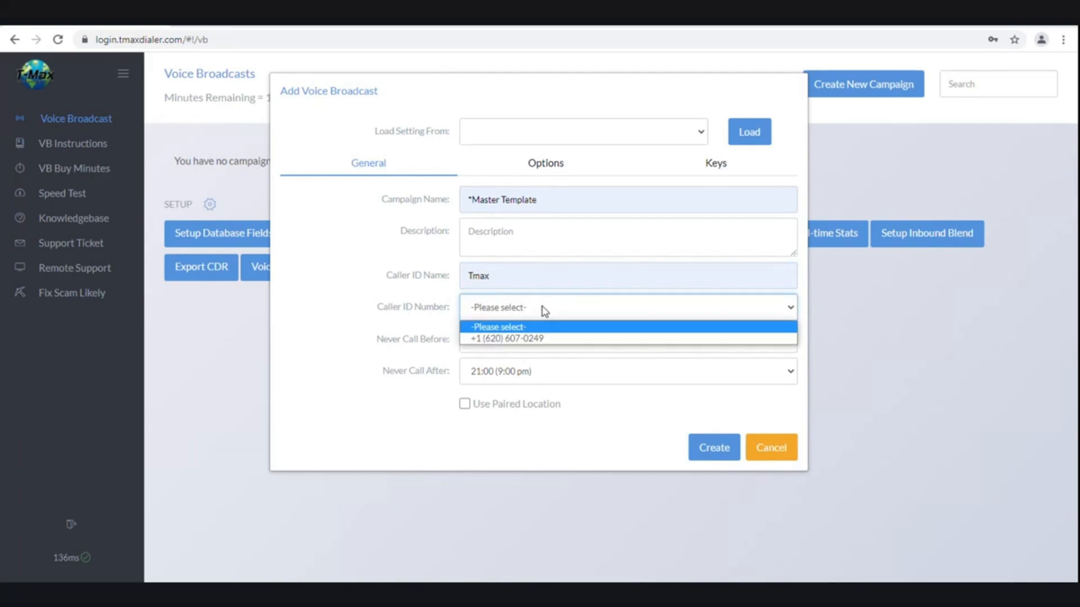
left_click(548, 339)
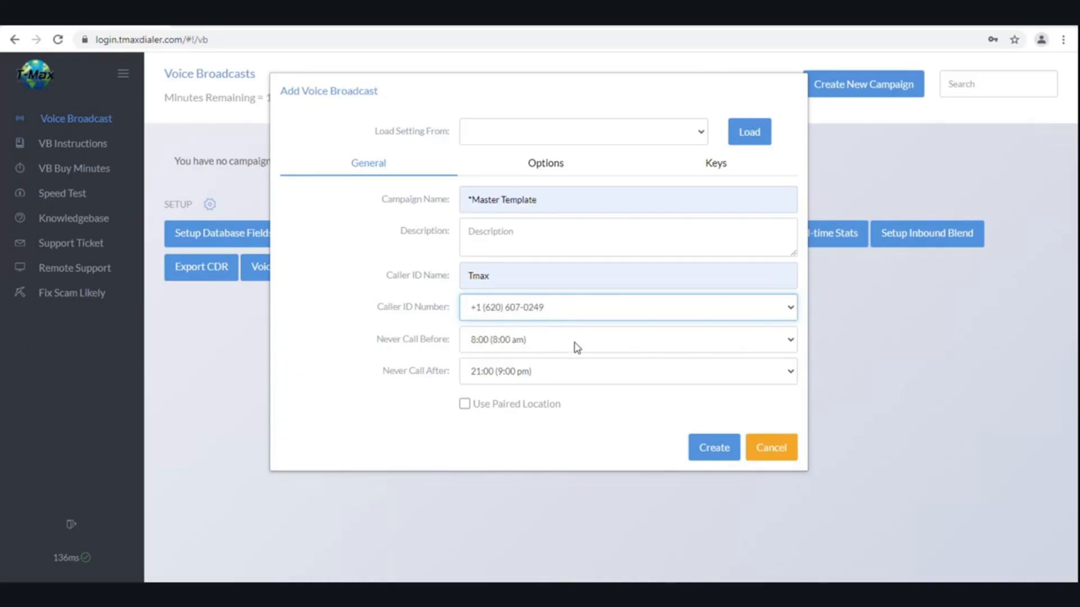
Keep the calling hours at 8:00 to 21:00
left_click(577, 347)
left_click(576, 353)
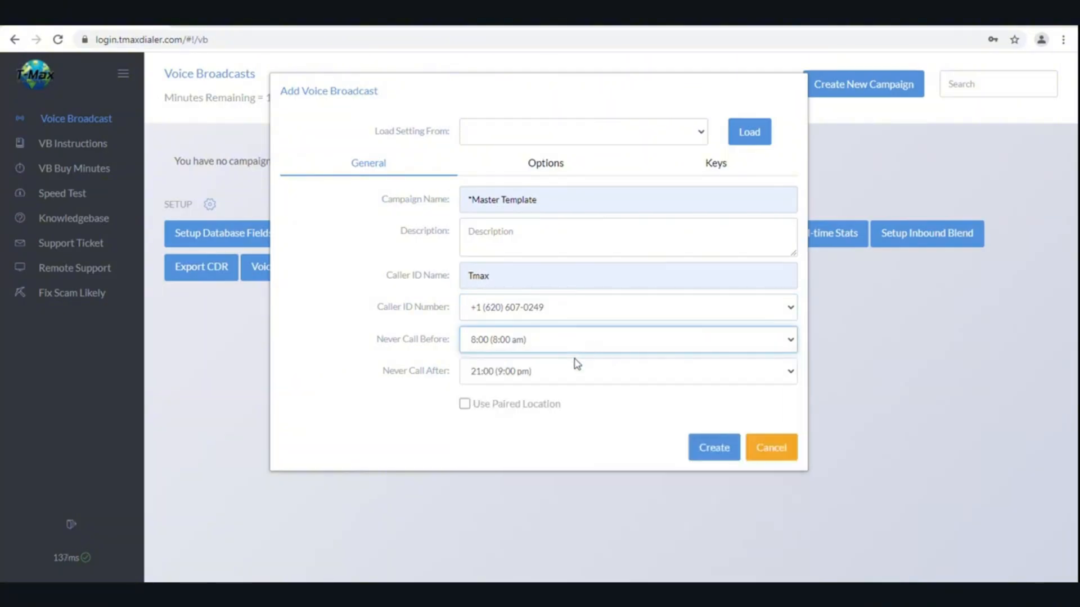
left_click(577, 372)
left_click(576, 371)
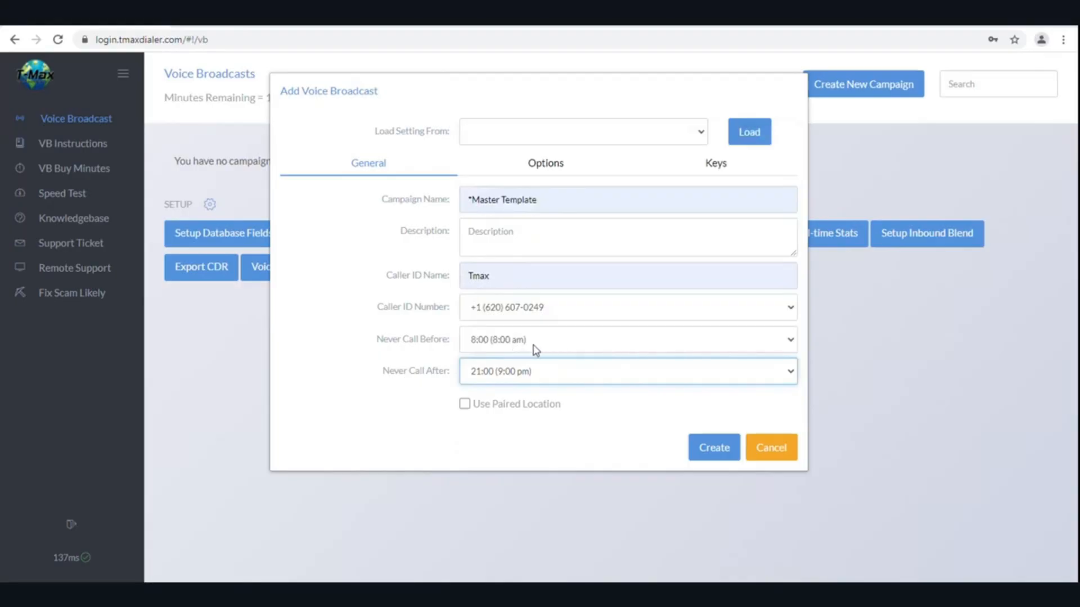
left_click(507, 350)
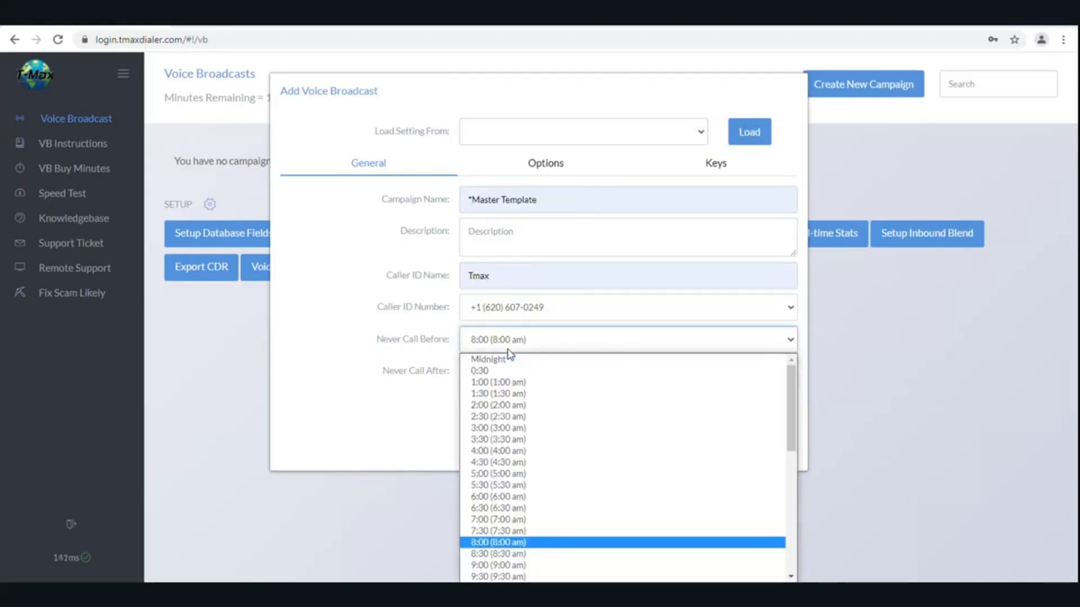
left_click(552, 344)
left_click(548, 372)
left_click(549, 376)
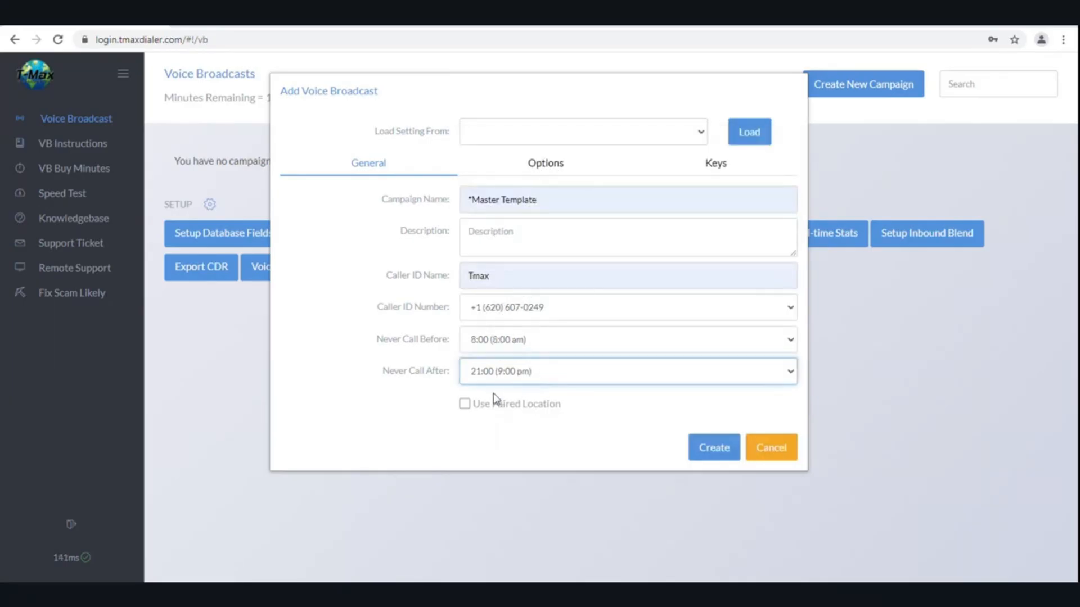
Set the campaign's primary and backup transfer numbers
left_click(588, 167)
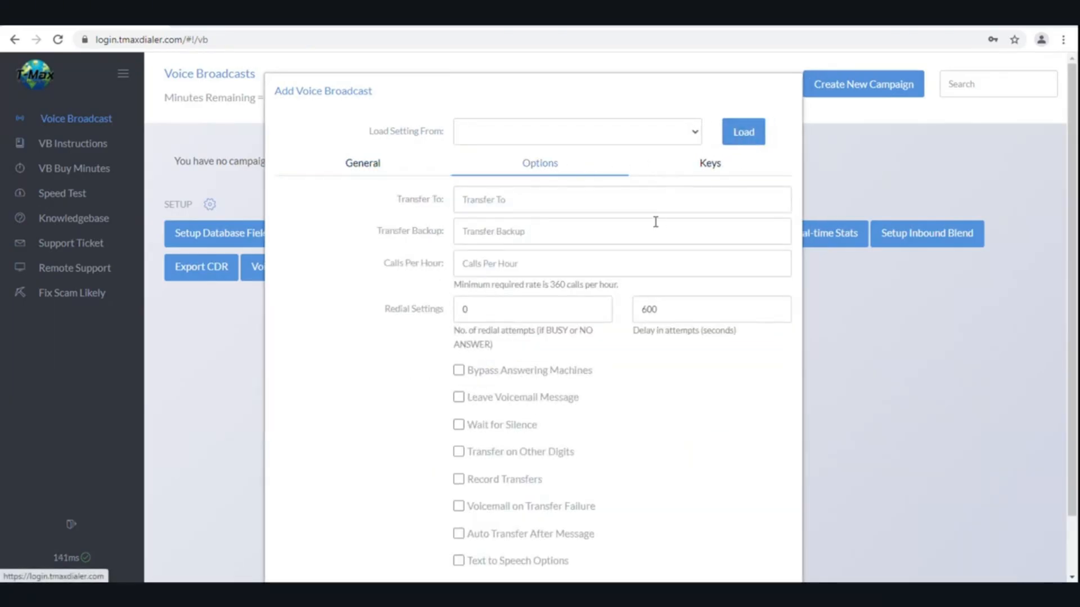
left_click(555, 205)
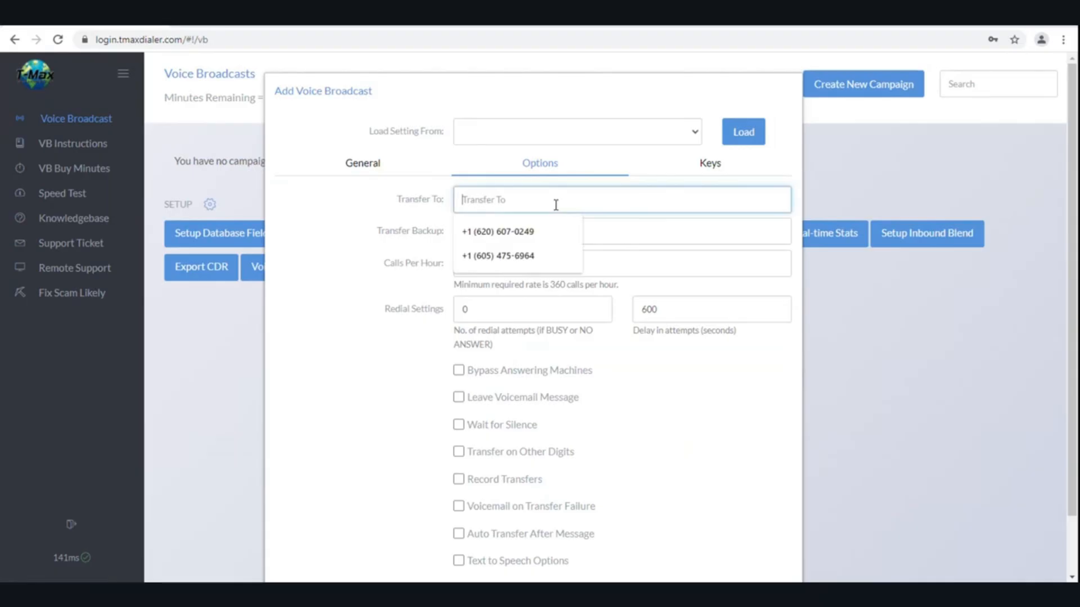
left_click(541, 232)
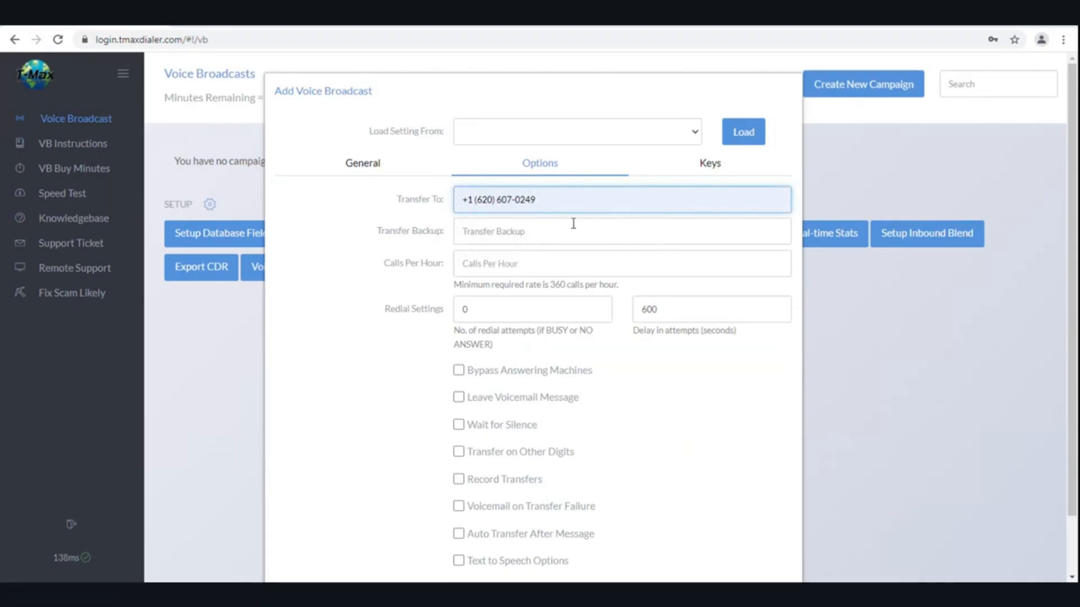
left_click(504, 238)
key("Down")
key("Down")
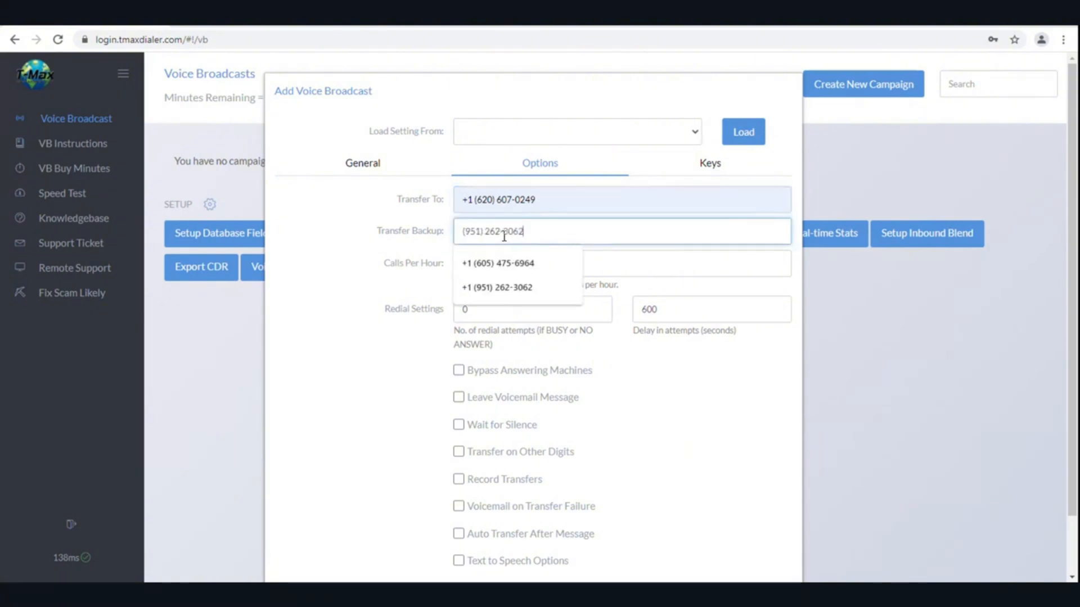
key("Return")
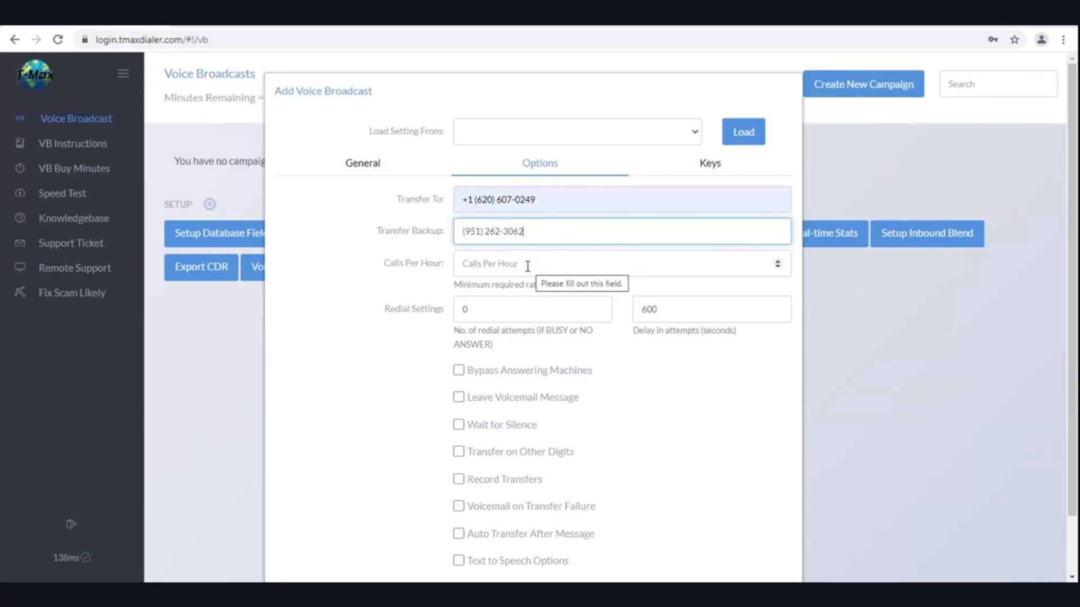
Set 360 calls per hour and enable Leave Voicemail Message and Transfer on Other Digits
left_click(527, 266)
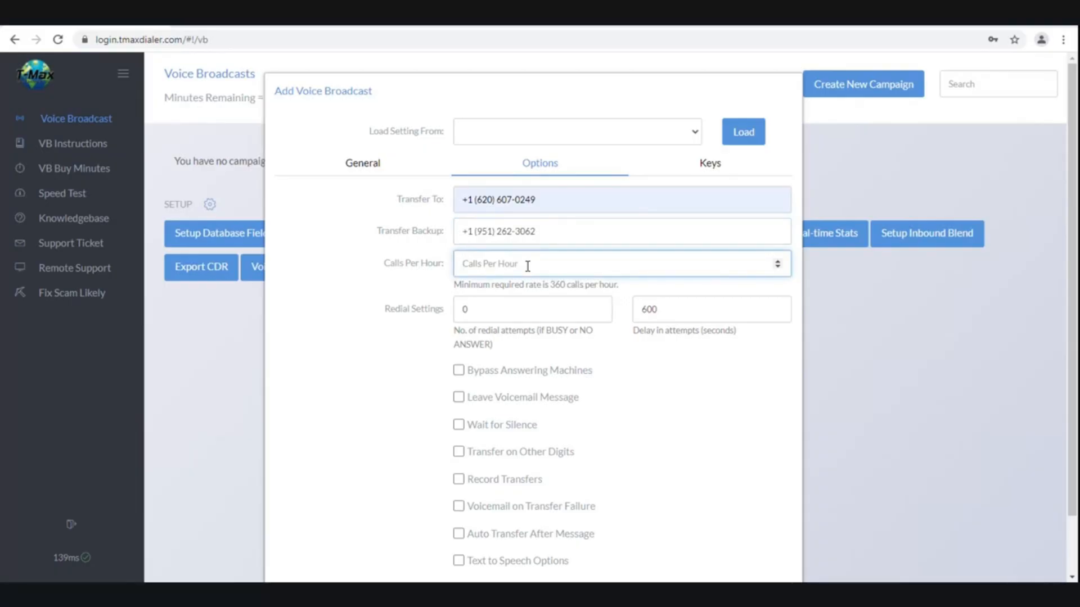
type("360")
left_click(599, 307)
left_click(600, 306)
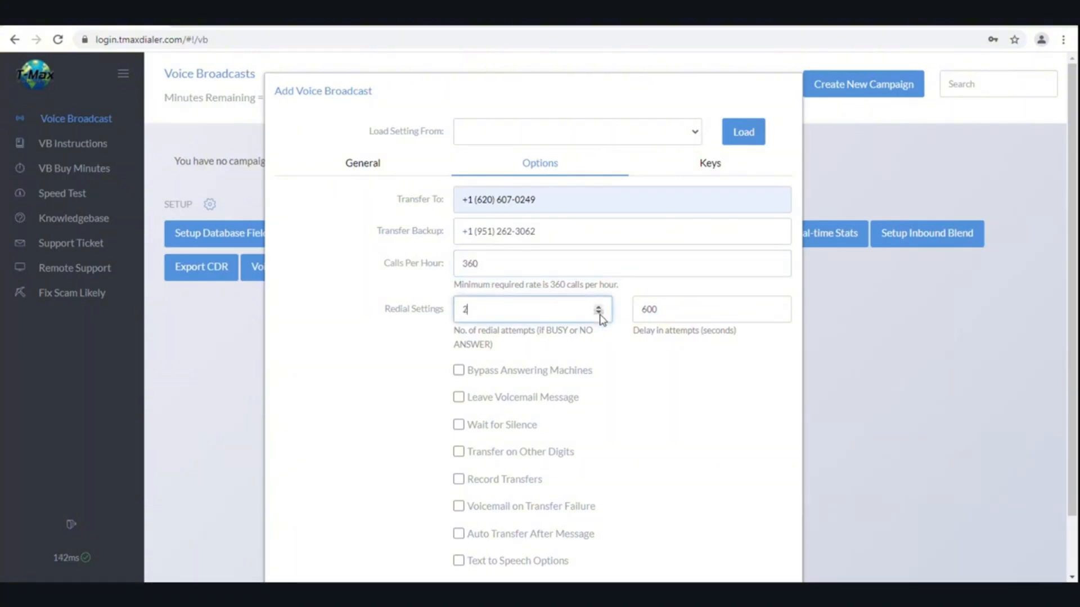
left_click(600, 313)
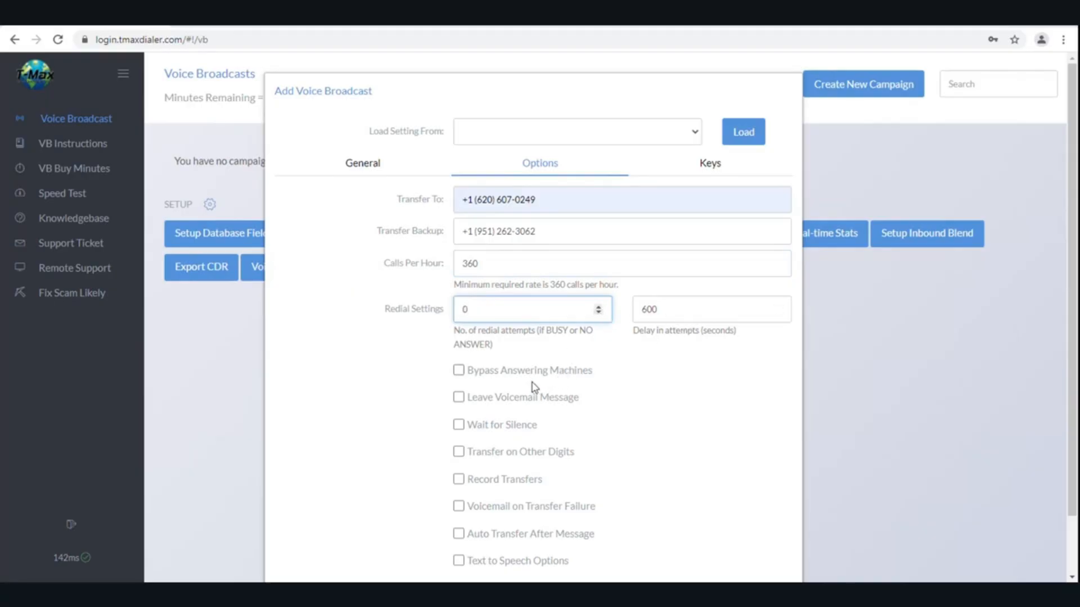
scroll(472, 362, "down", 2)
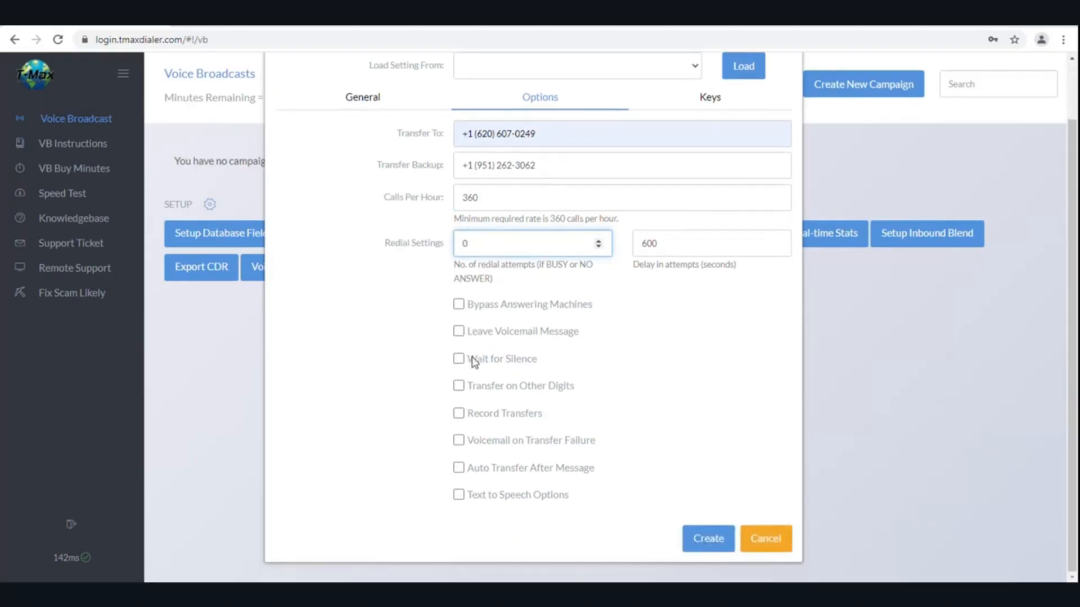
left_click(466, 333)
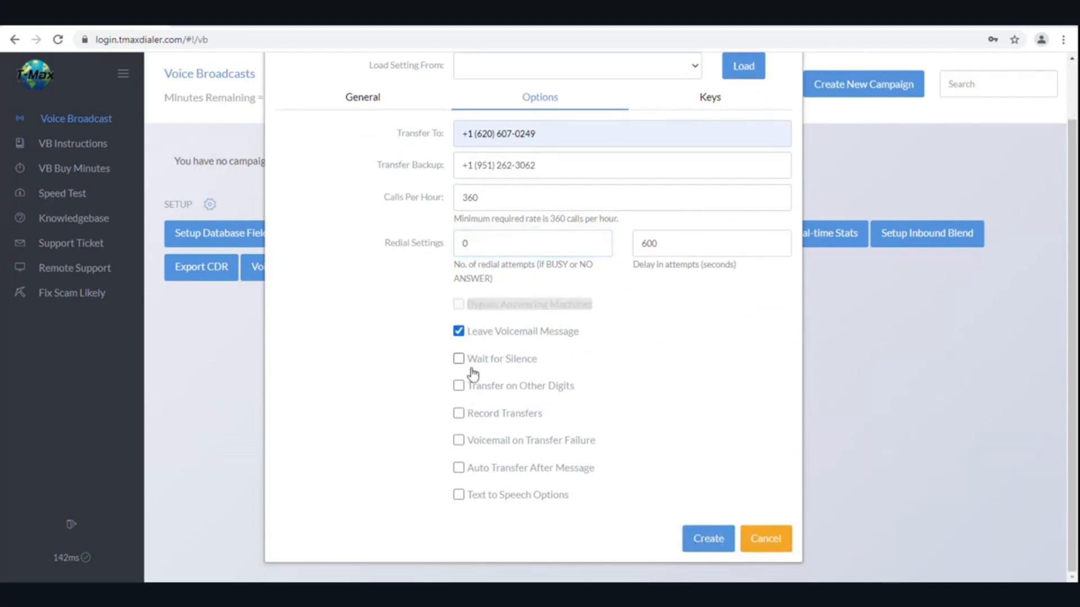
left_click(458, 387)
Make 1 the transfer key and # the DNC key, then create *Master Template
left_click(708, 107)
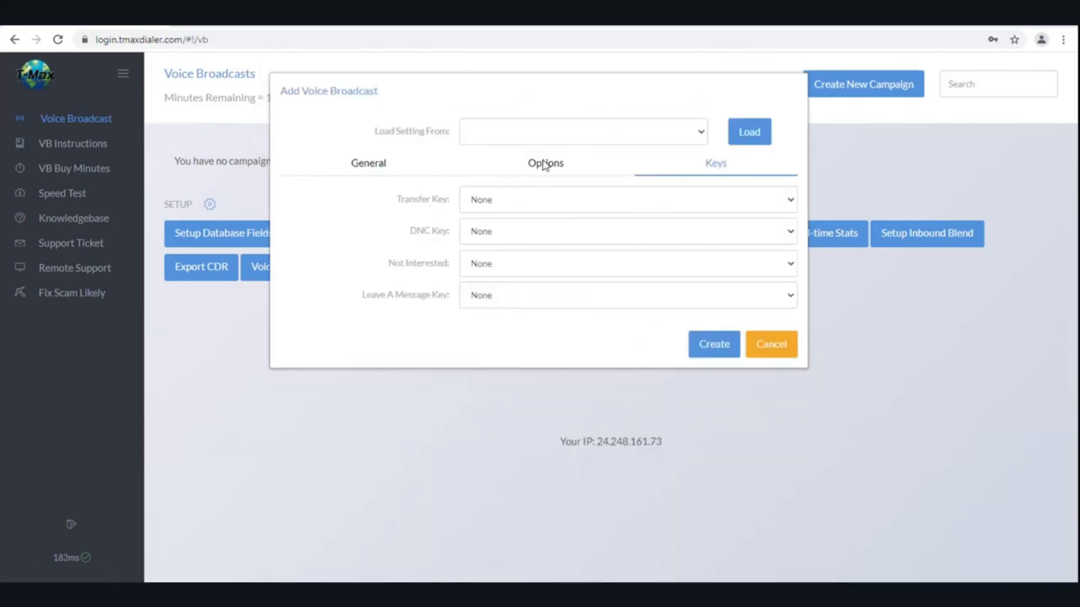
left_click(497, 202)
left_click(489, 230)
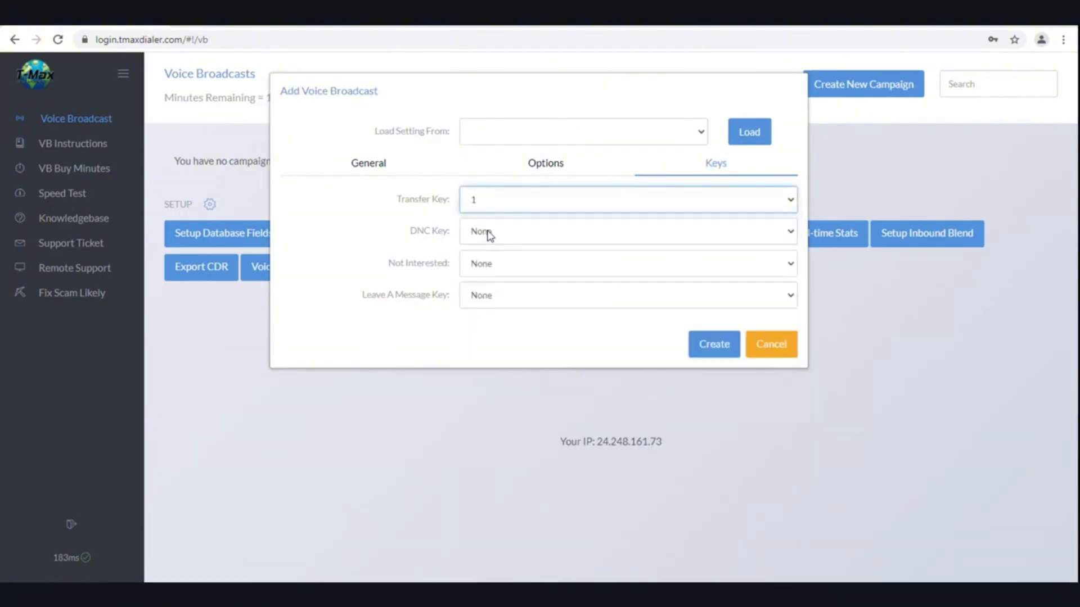
left_click(491, 233)
left_click(490, 375)
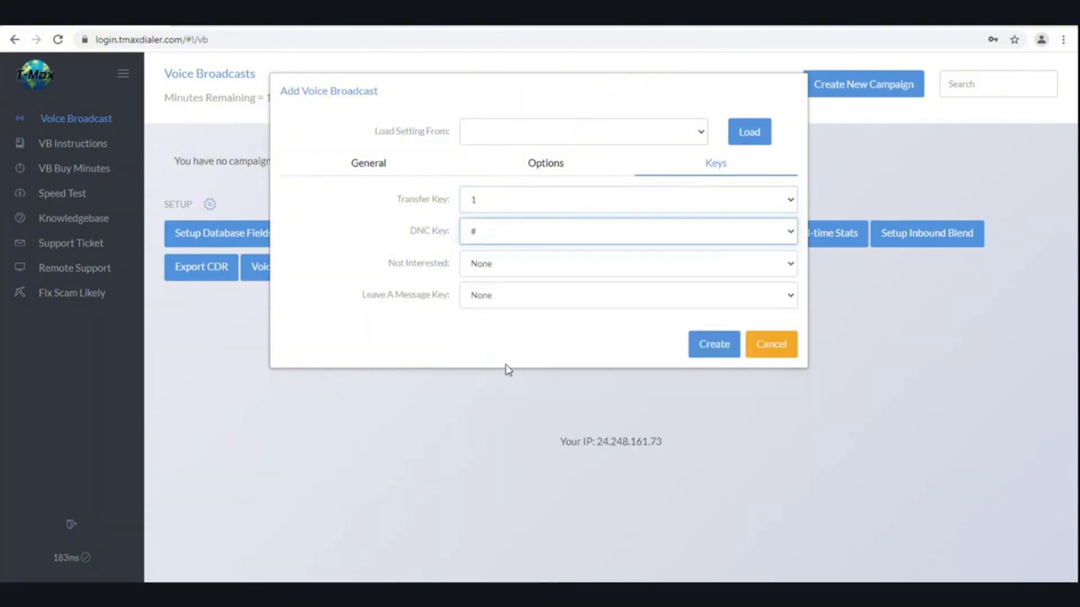
left_click(708, 348)
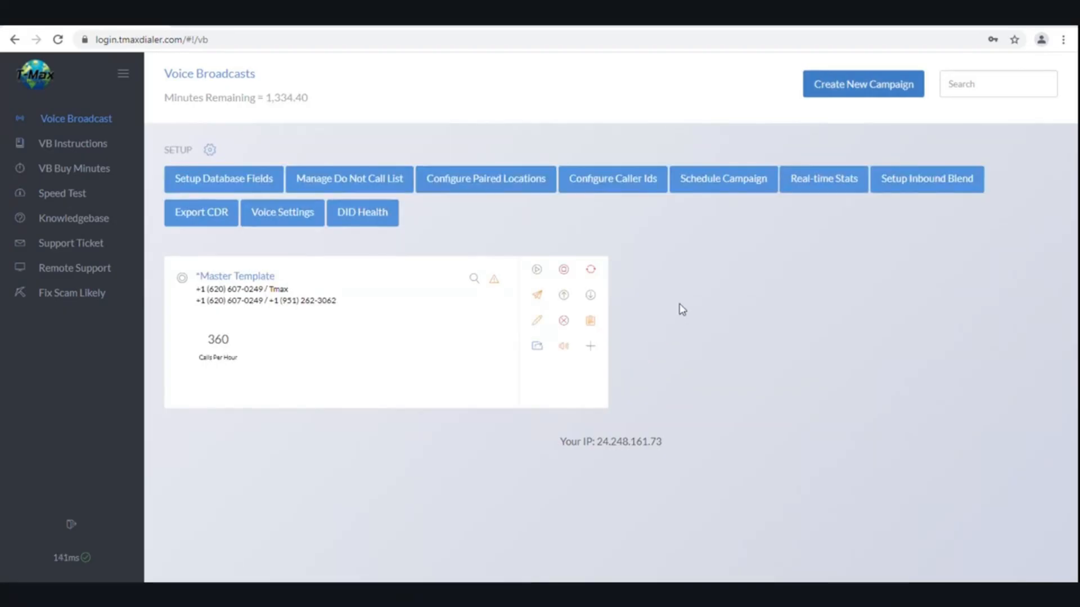
Start a new campaign and load its settings from *Master Template
left_click(845, 93)
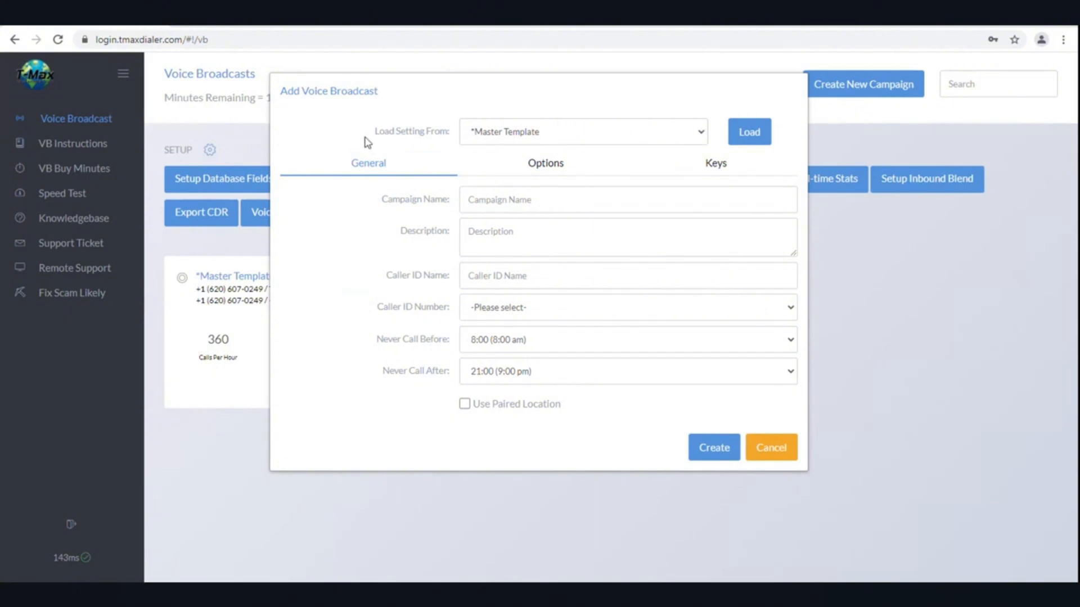
left_click_drag(373, 133, 450, 139)
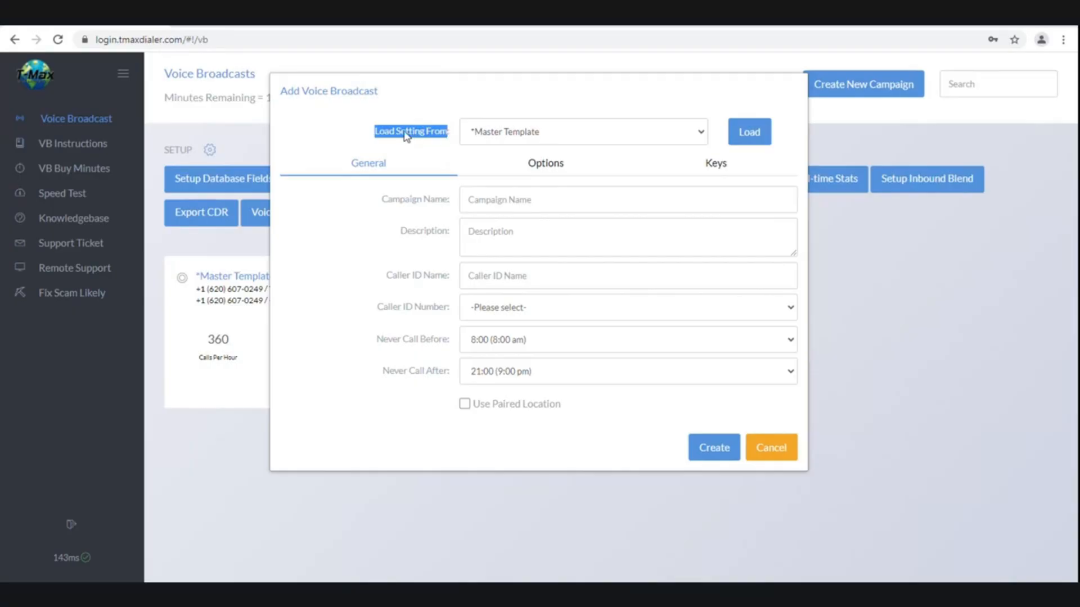
left_click(689, 142)
left_click(636, 152)
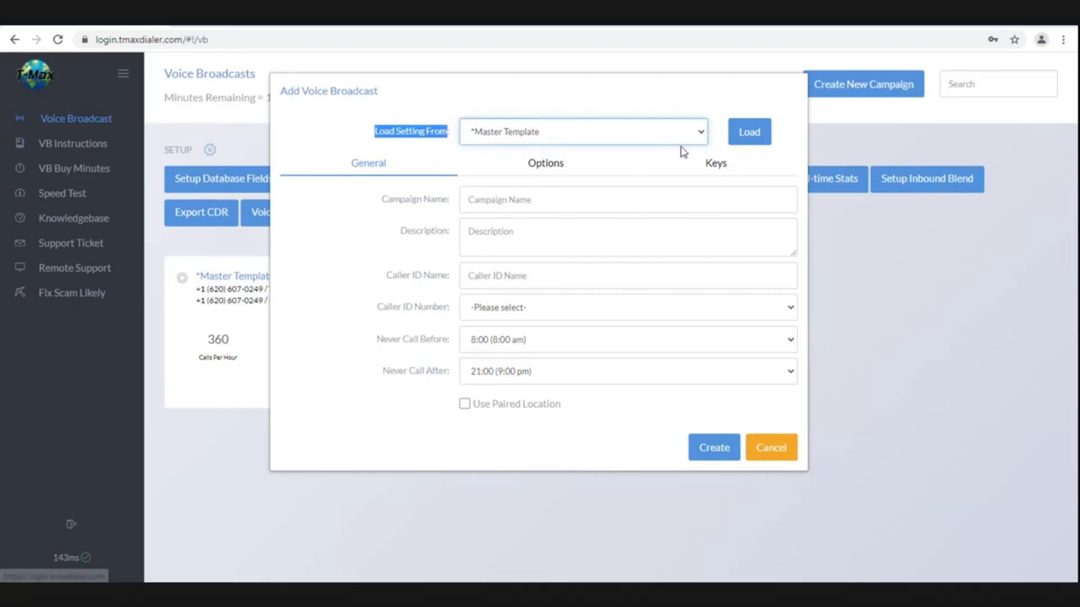
left_click(742, 139)
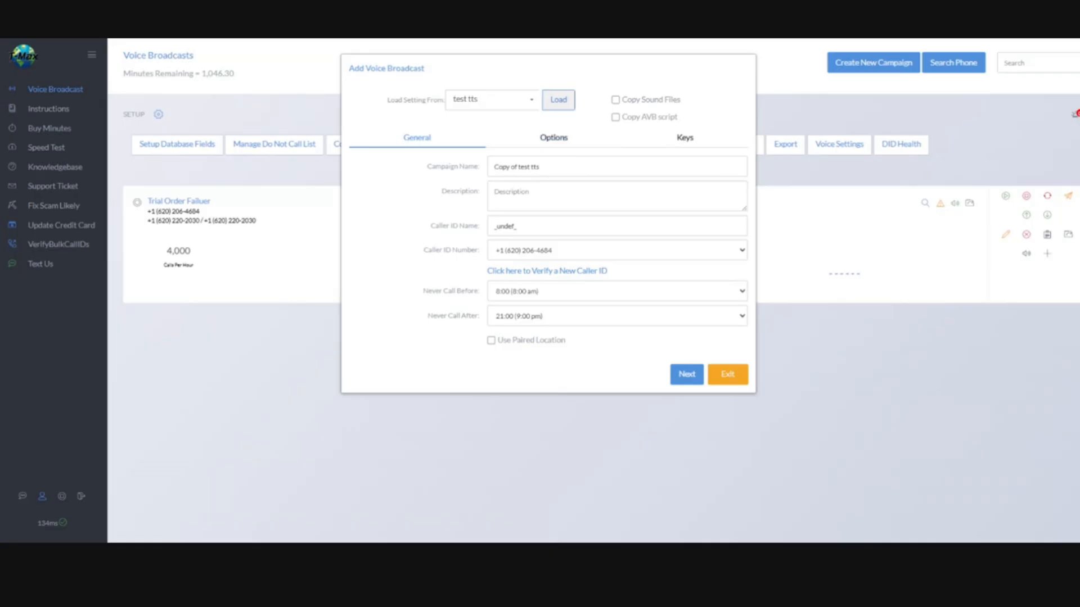
Copy the source campaign's sound files and rename the campaign 'Training 06-21-21'
left_click(615, 100)
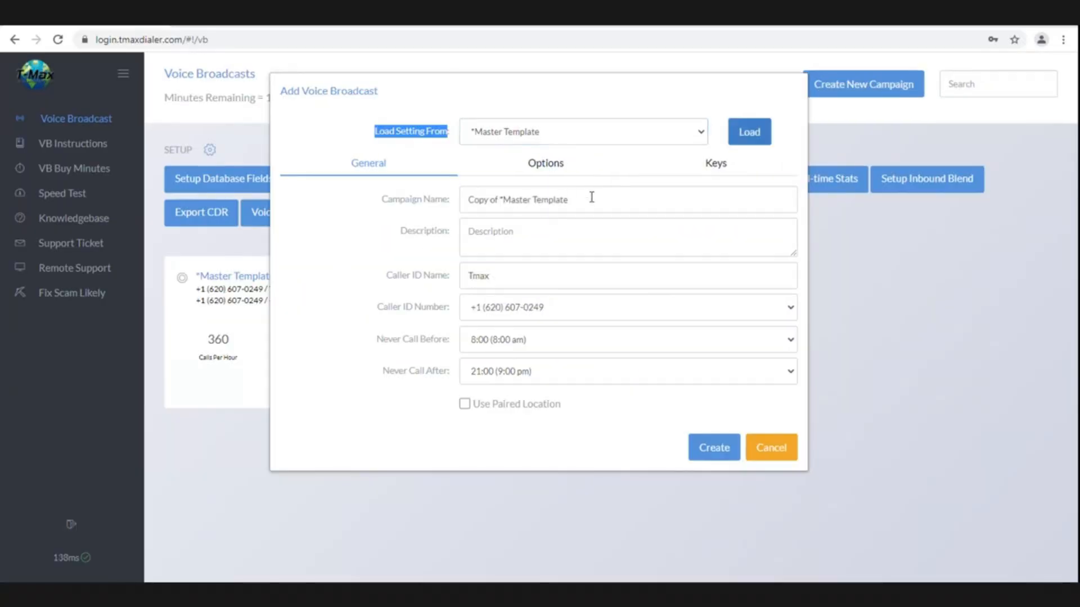
left_click(589, 197)
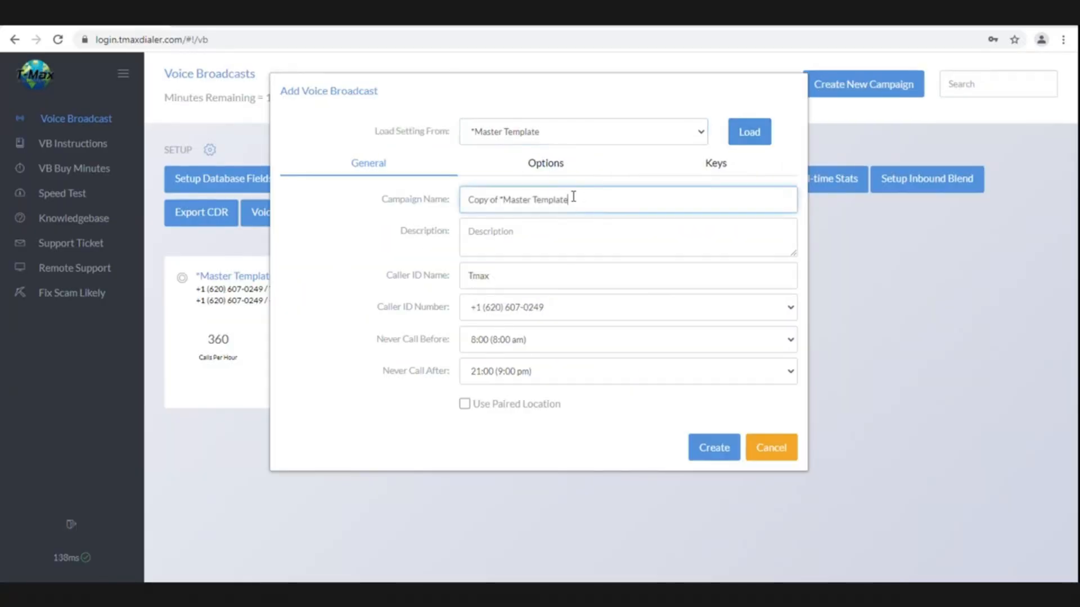
left_click_drag(586, 198, 437, 213)
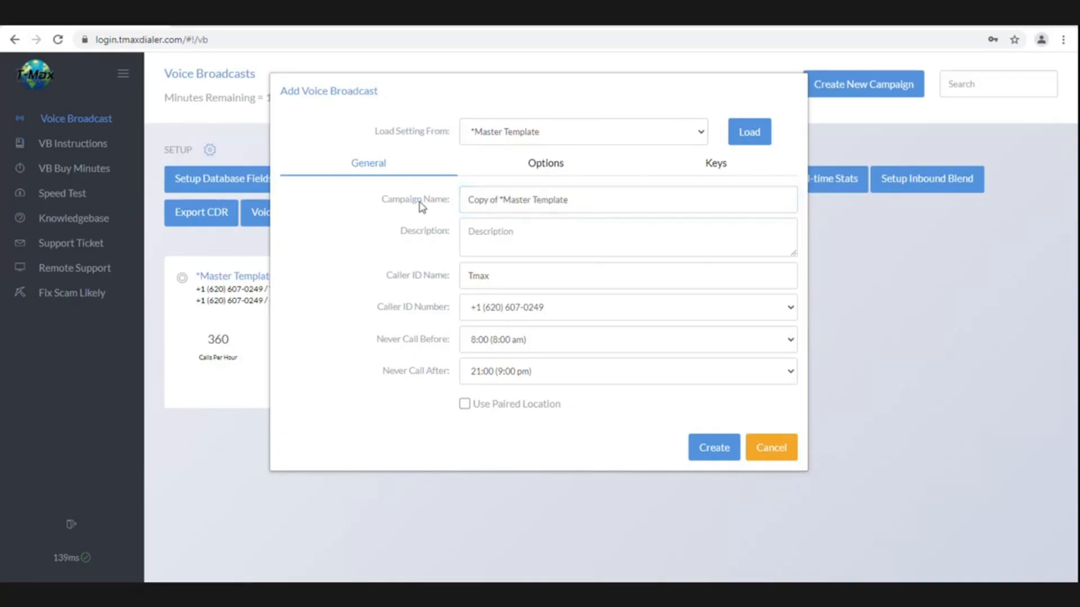
left_click_drag(567, 200, 453, 206)
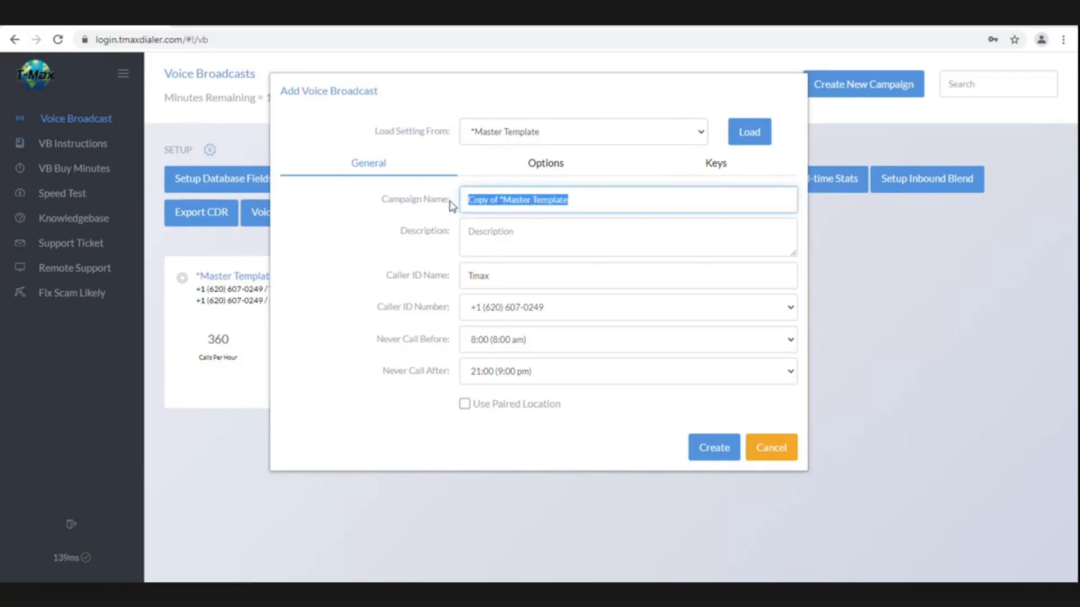
type("t")
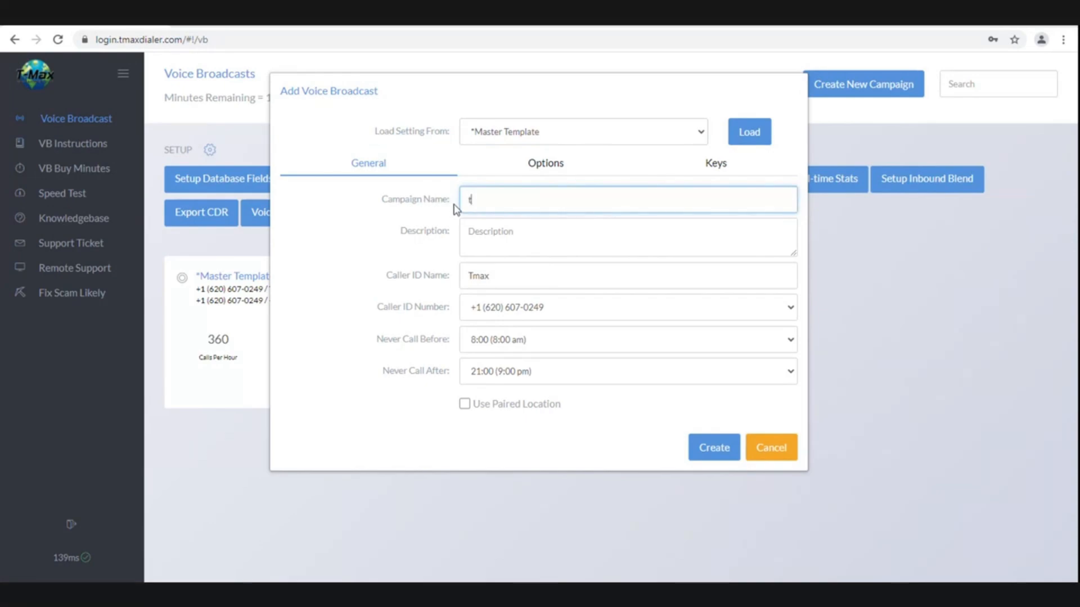
key("BackSpace")
type("Training")
type("06-210")
key("BackSpace")
type("-21")
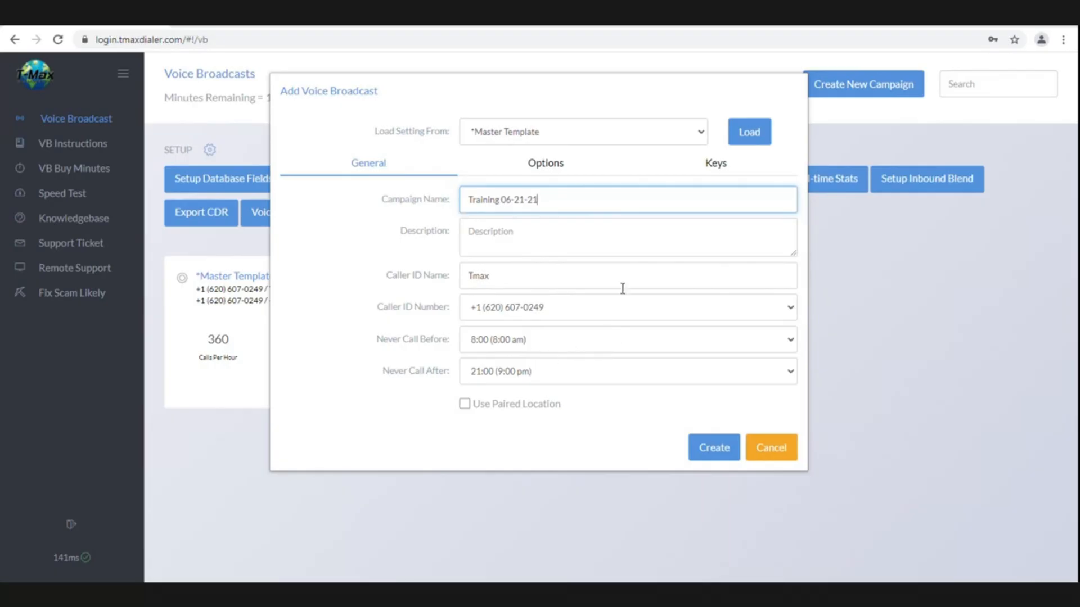
Review the Options and Keys settings, then create the Training 06-21-21 campaign
left_click(554, 164)
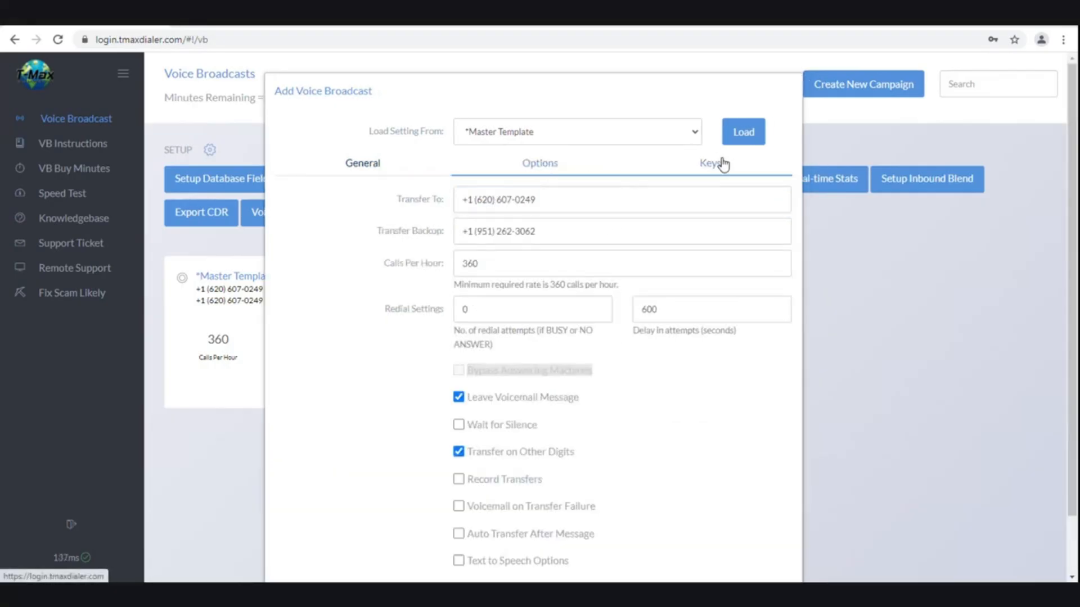
left_click(721, 163)
left_click(415, 171)
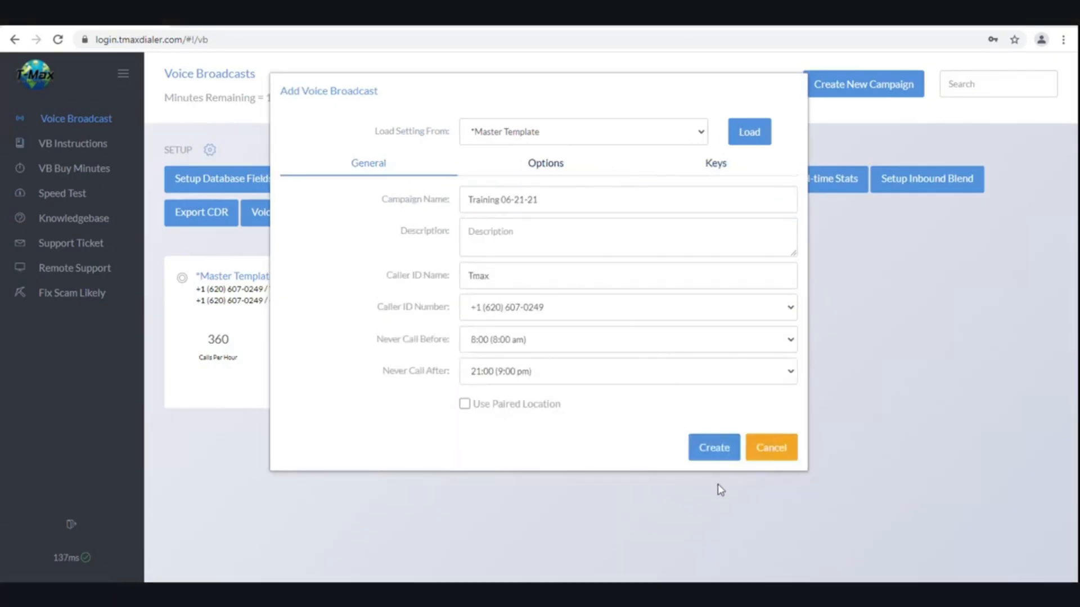
left_click(714, 448)
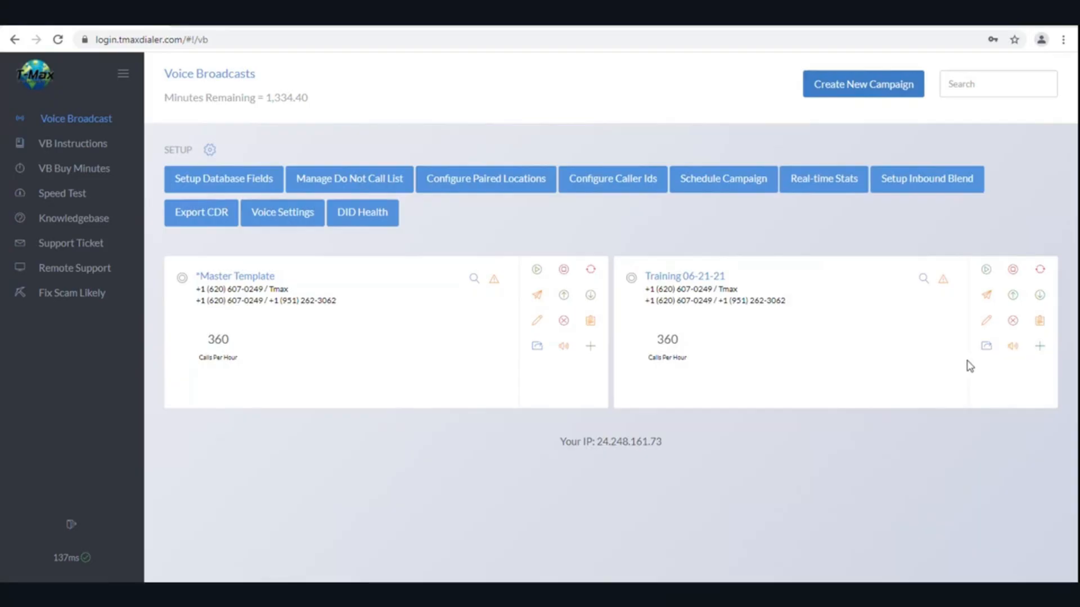
Choose CSV file upload to add contacts to Training 06-21-21
left_click(1039, 351)
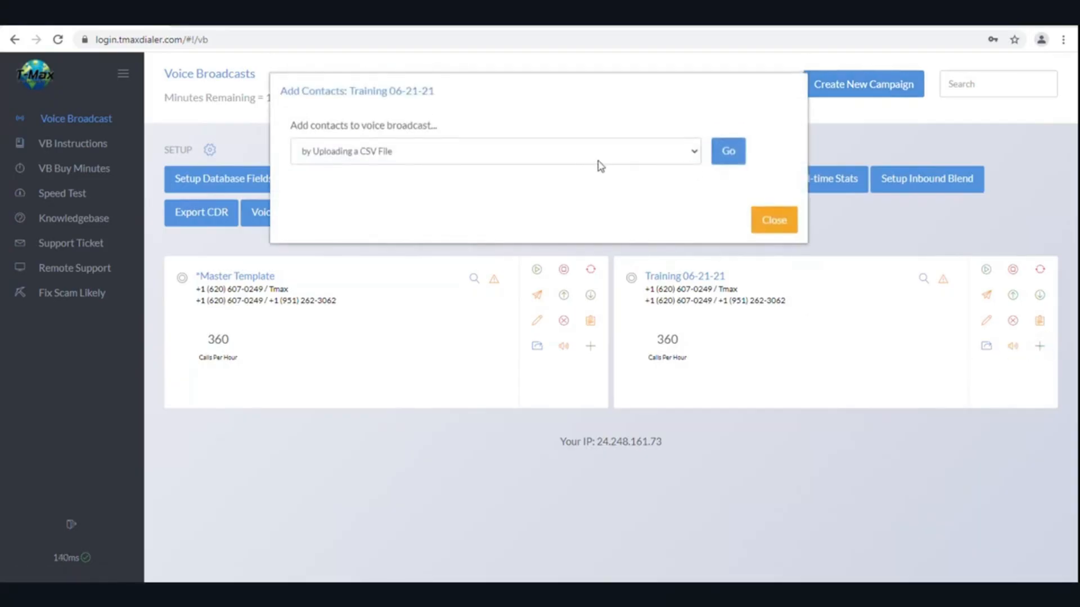
left_click(682, 152)
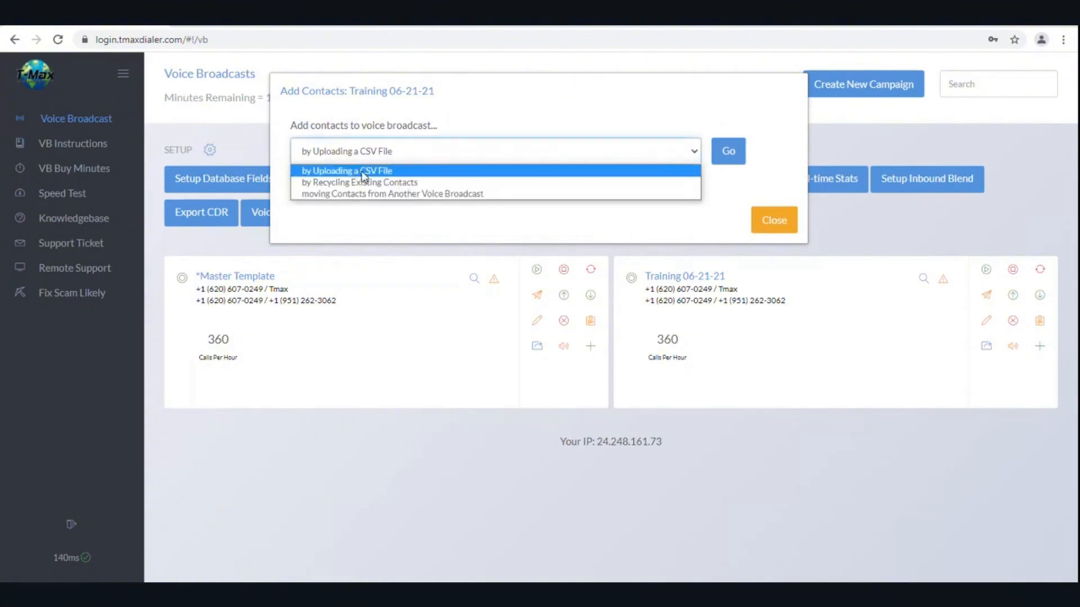
left_click(363, 171)
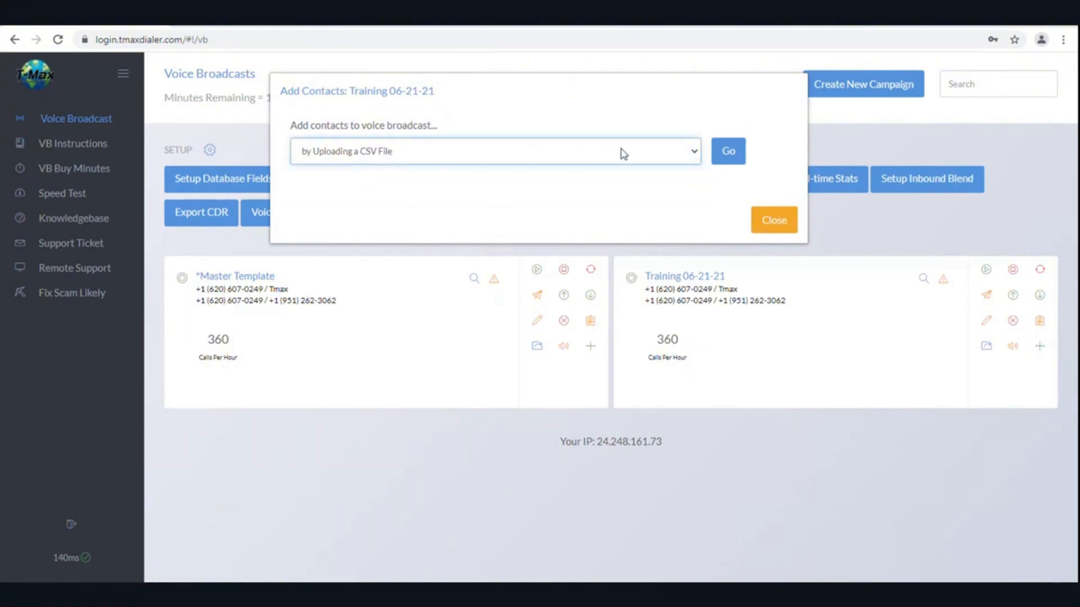
left_click(725, 150)
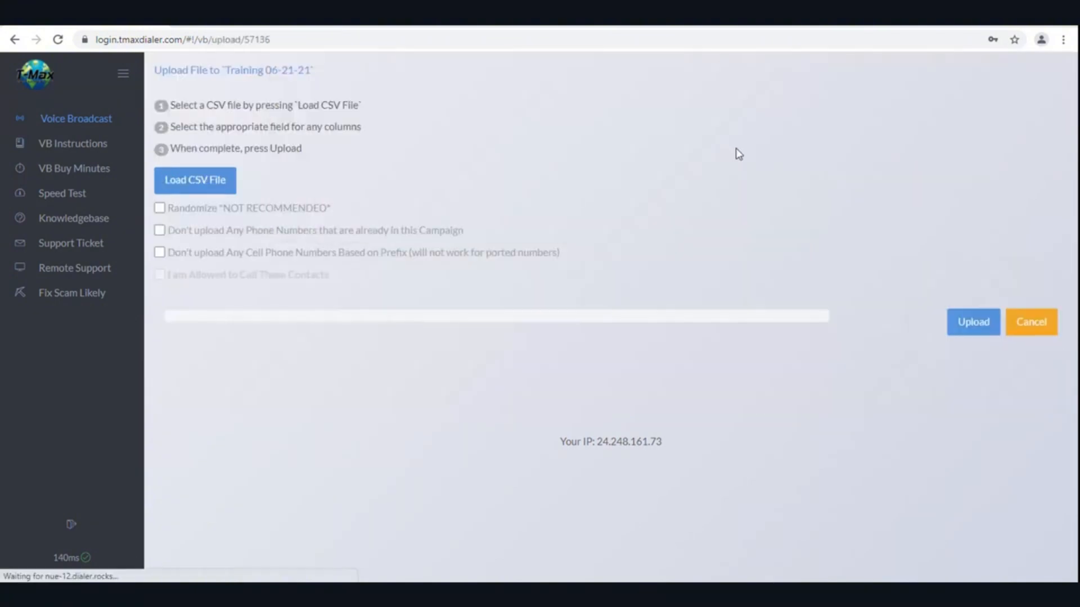
Load CSVPDDialerTestFile from the Desktop onto the upload page
left_click(237, 179)
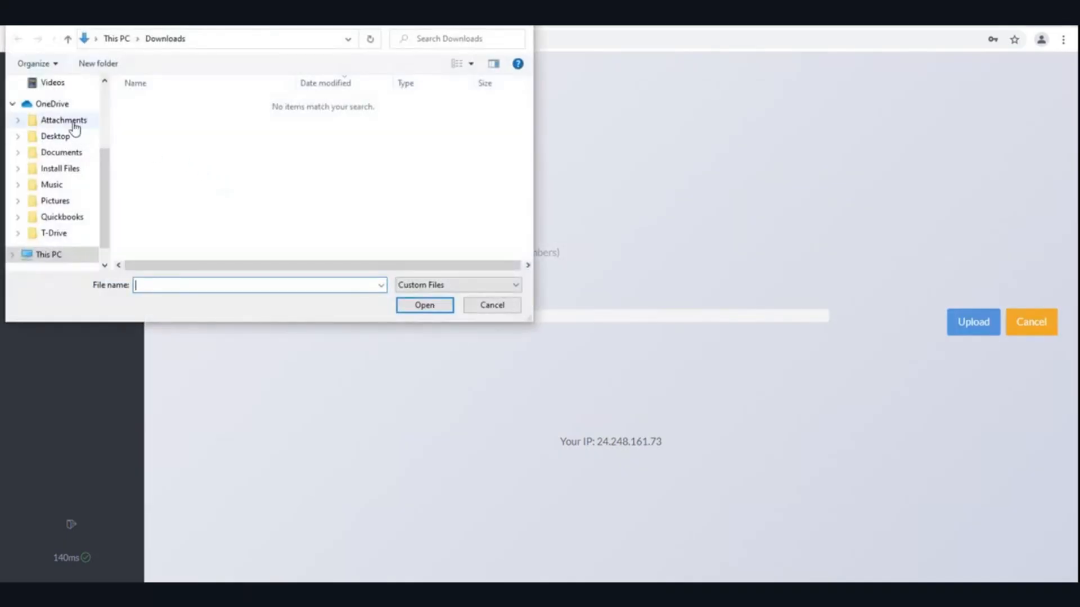
scroll(68, 130, "up", 3)
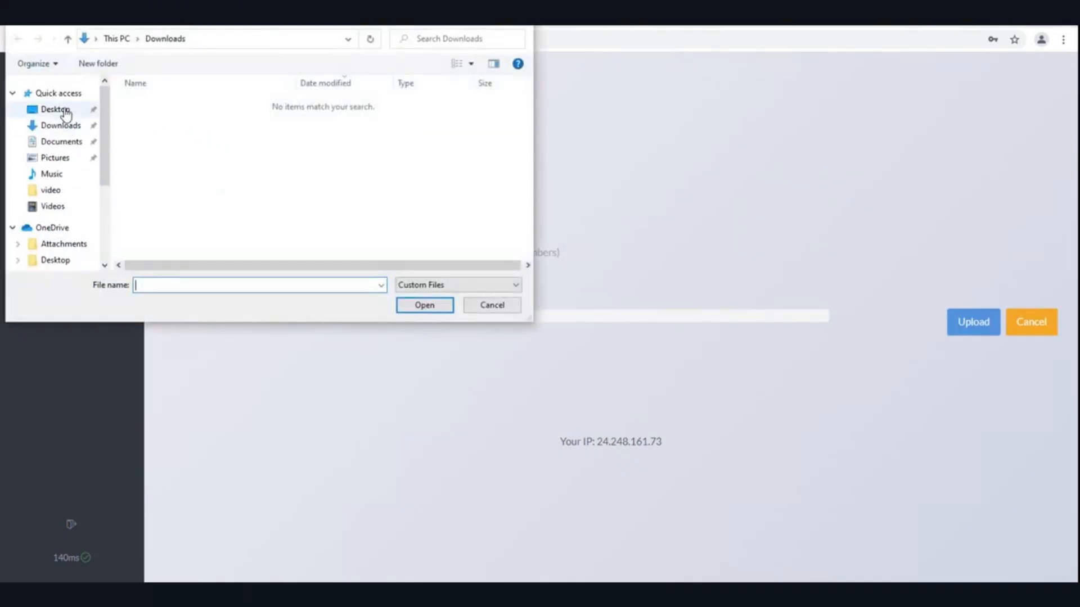
left_click(66, 110)
left_click(163, 105)
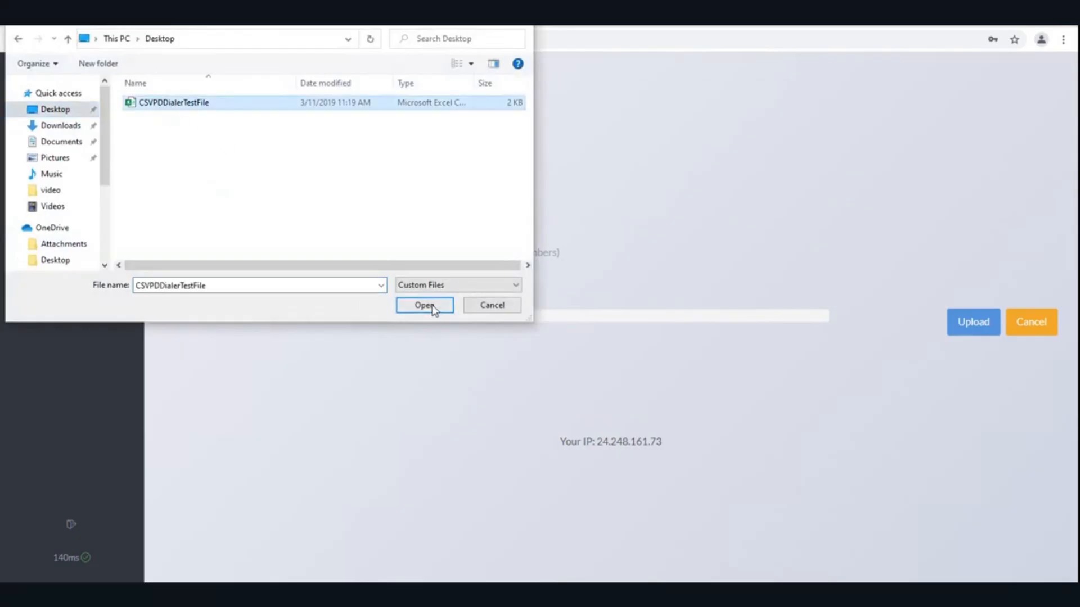
left_click(432, 307)
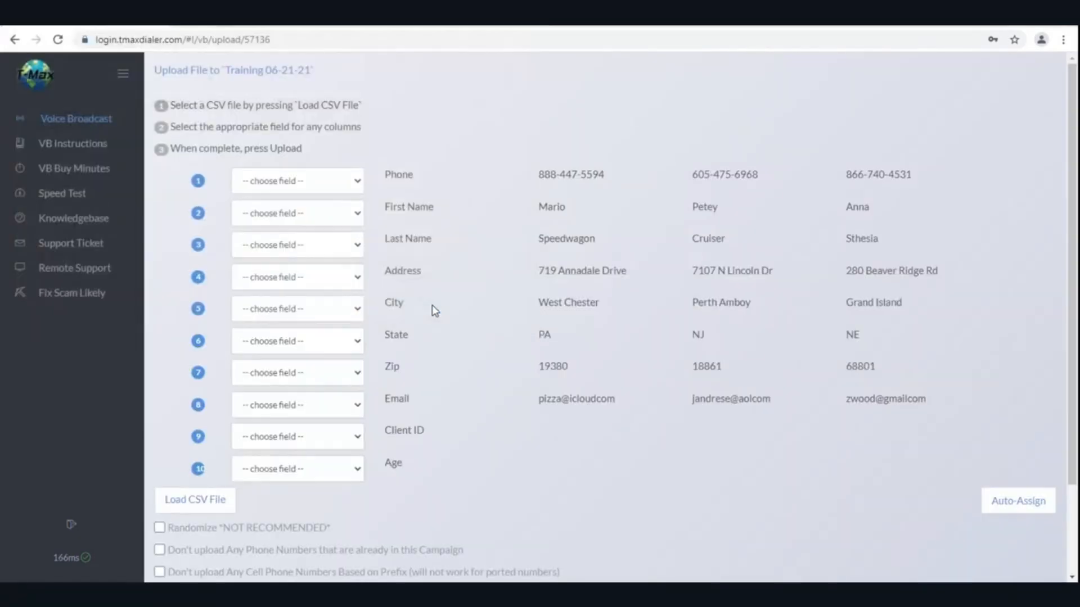
Auto-match the CSV columns to contact fields, keeping the first column as Phone
left_click(998, 505)
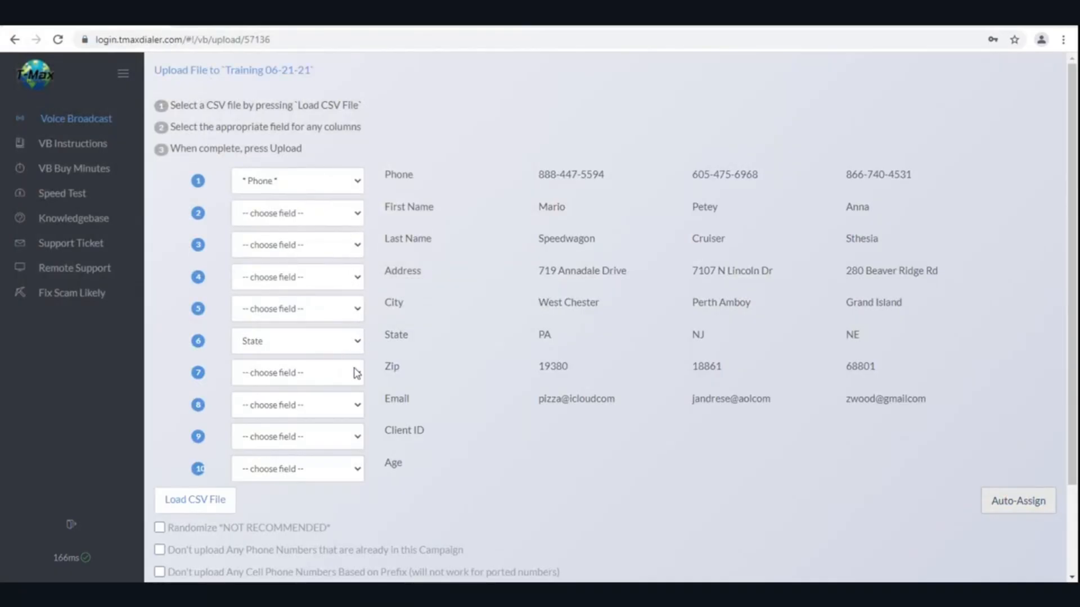
scroll(356, 372, "down", 2)
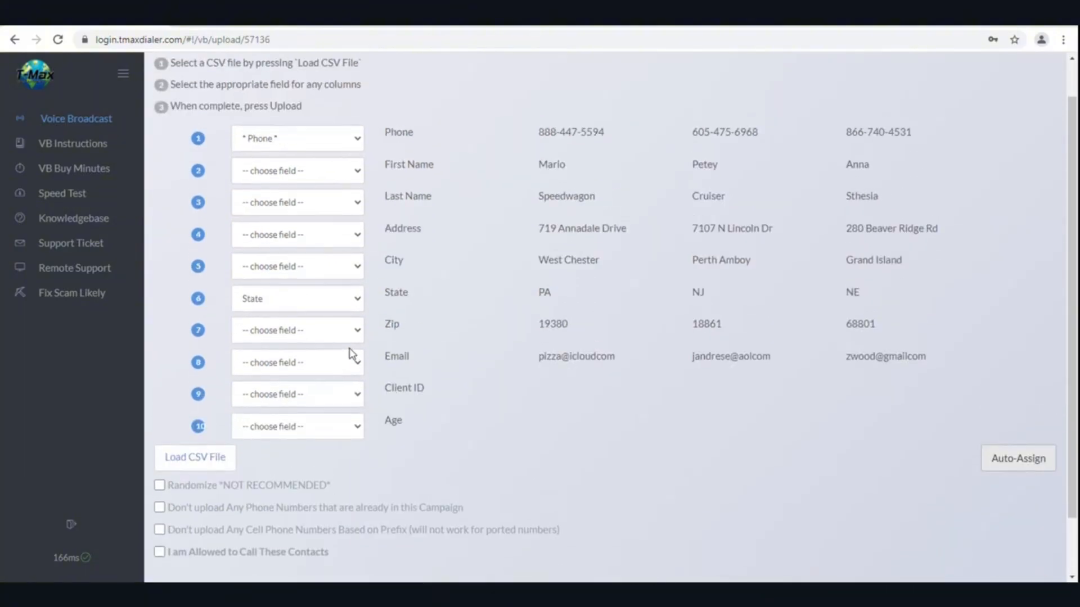
scroll(355, 360, "down", 2)
left_click(360, 358)
left_click(333, 362)
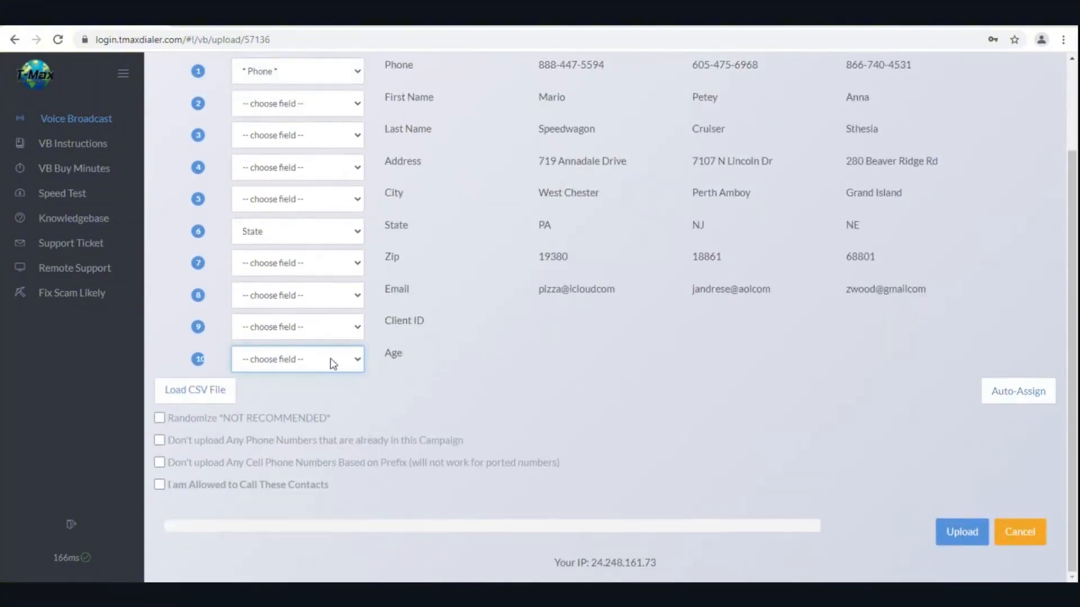
scroll(410, 326, "up", 3)
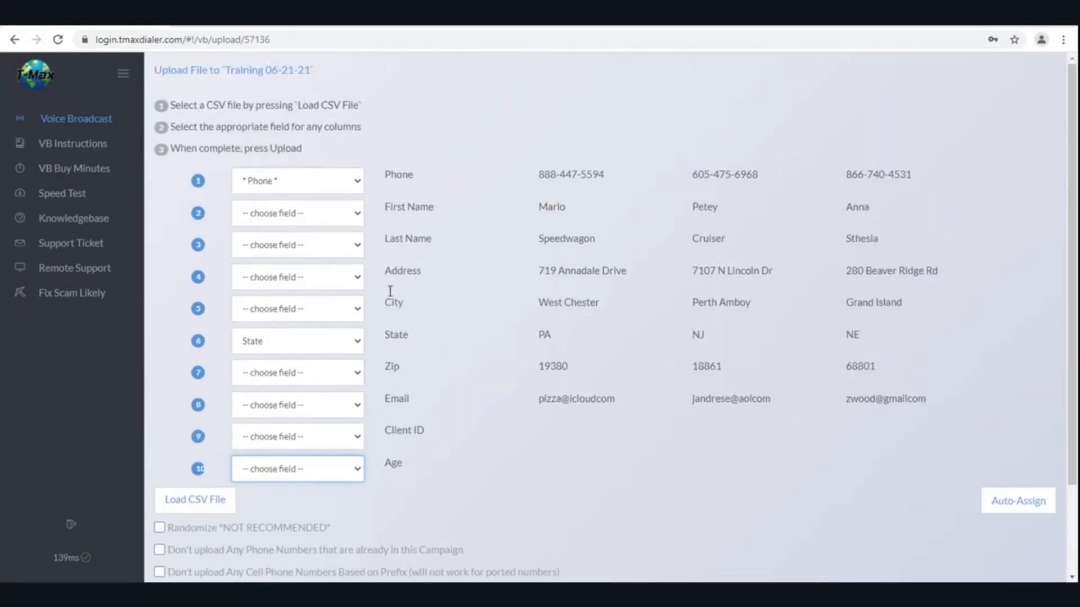
left_click(357, 215)
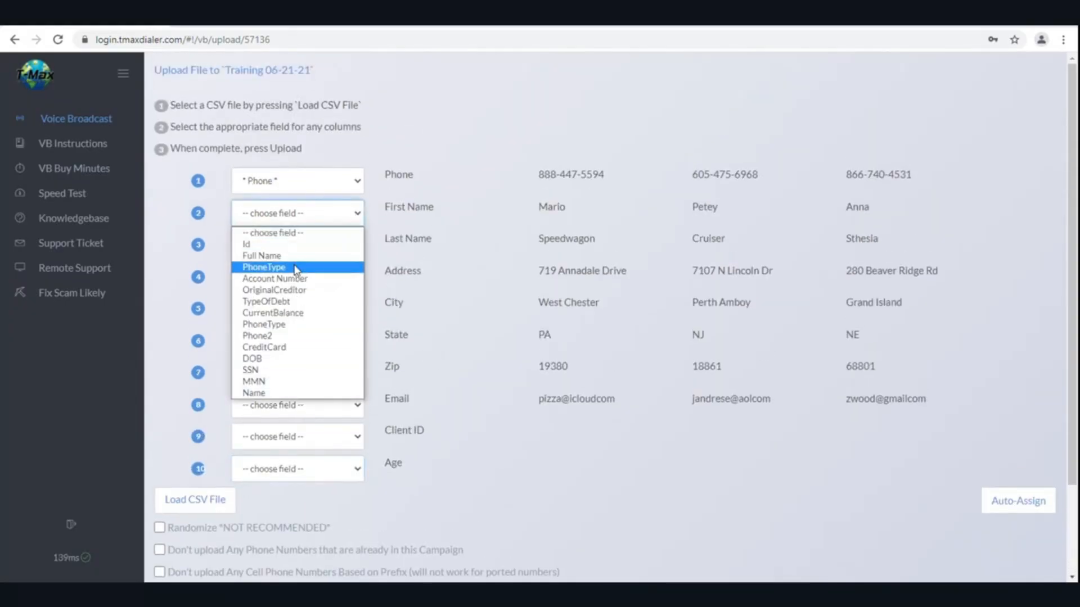
left_click(323, 178)
left_click(357, 183)
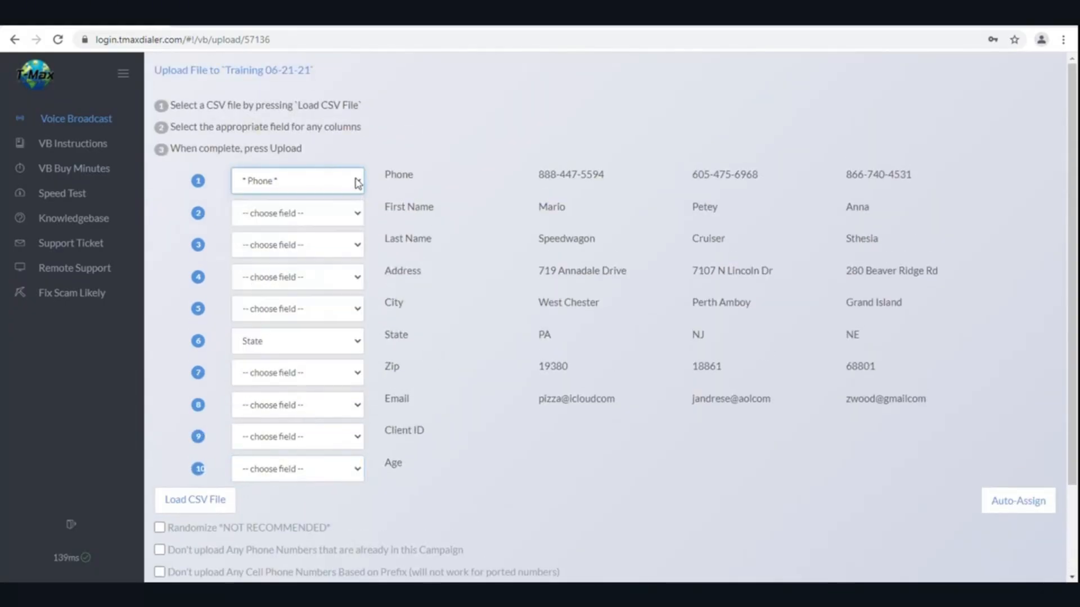
left_click(357, 181)
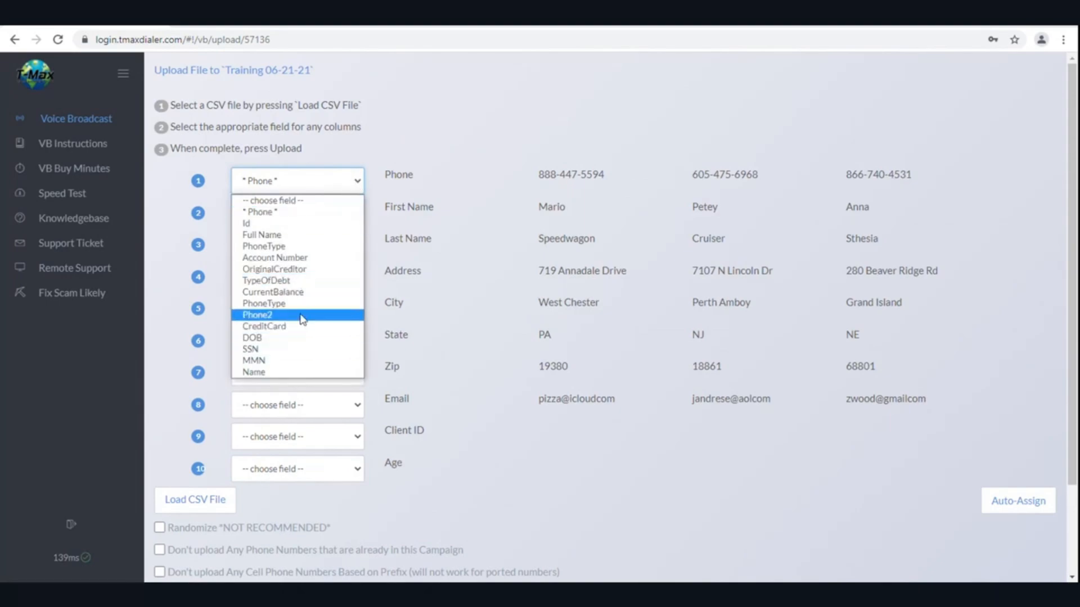
left_click(402, 107)
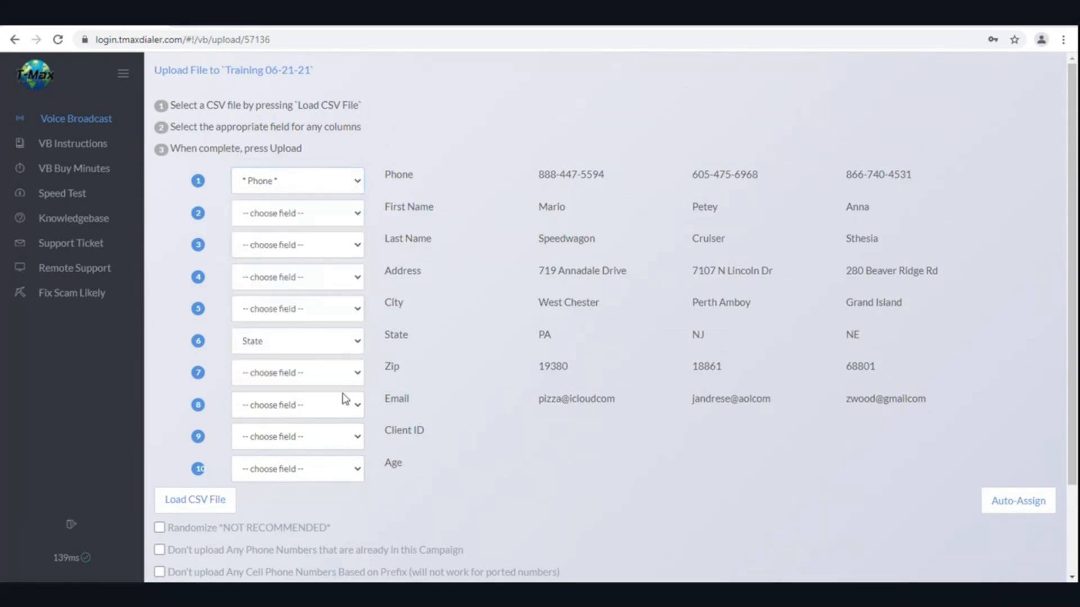
Confirm permission to call these contacts and upload them into the campaign
scroll(284, 459, "down", 2)
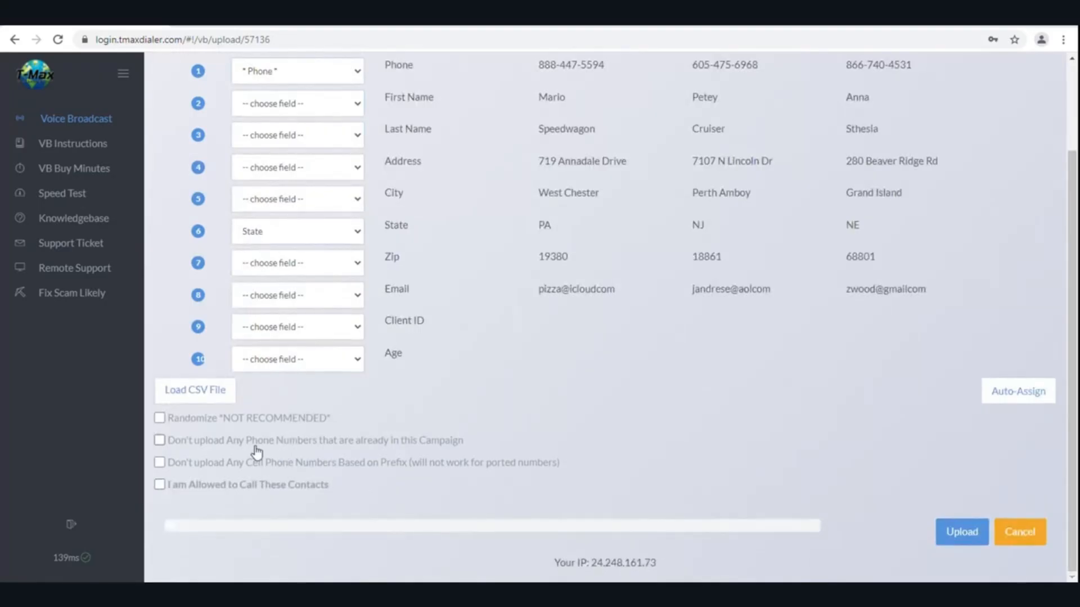
left_click(179, 486)
left_click(959, 531)
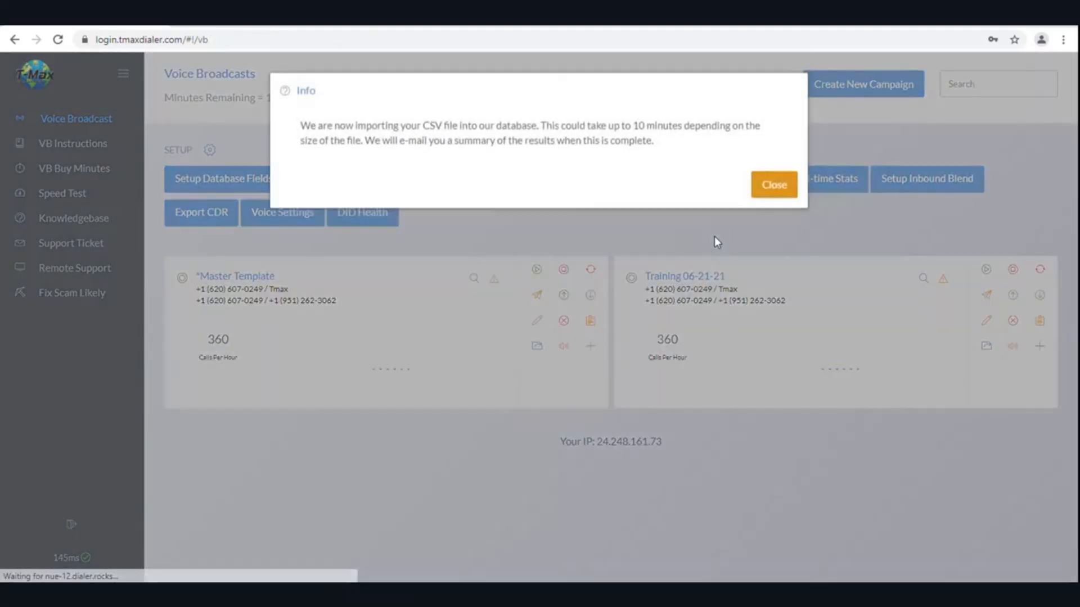
Dismiss the import notice and inspect the empty broadcast and voicemail audio choices
left_click(768, 186)
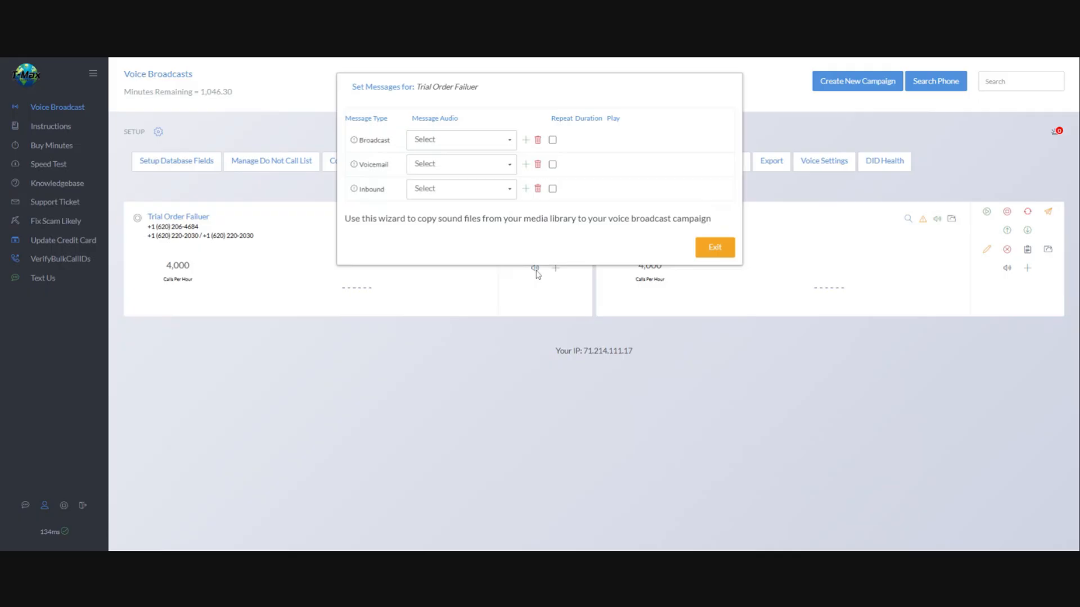
left_click(508, 147)
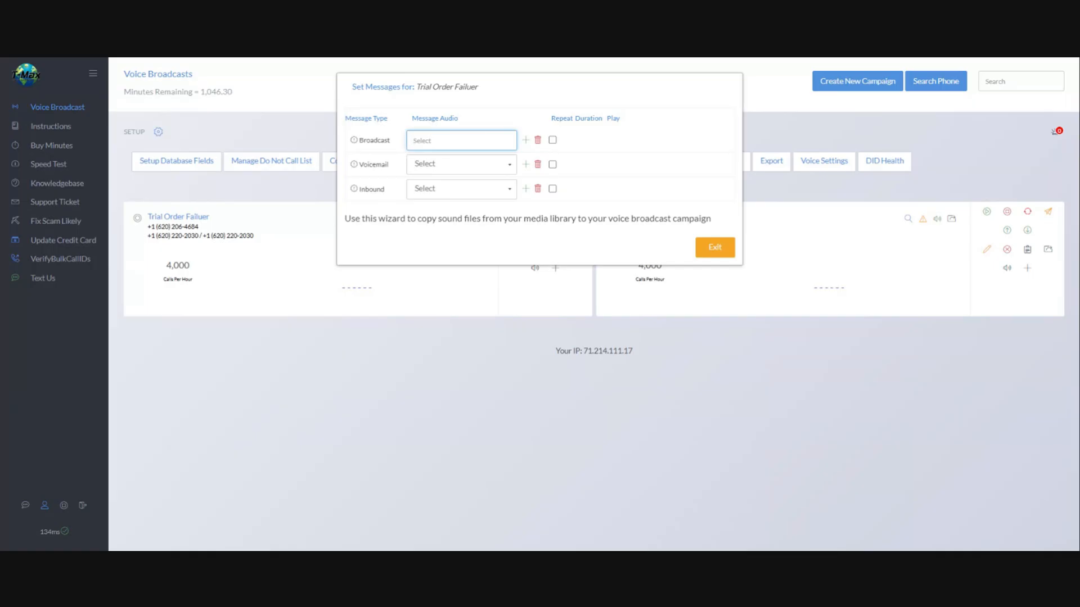
key("Escape")
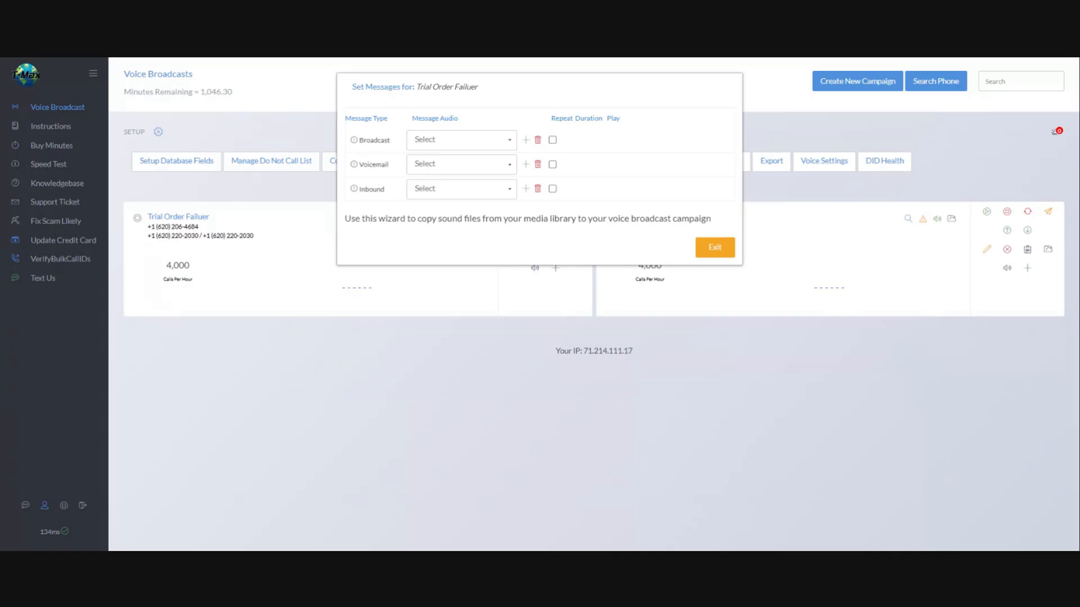
left_click(492, 166)
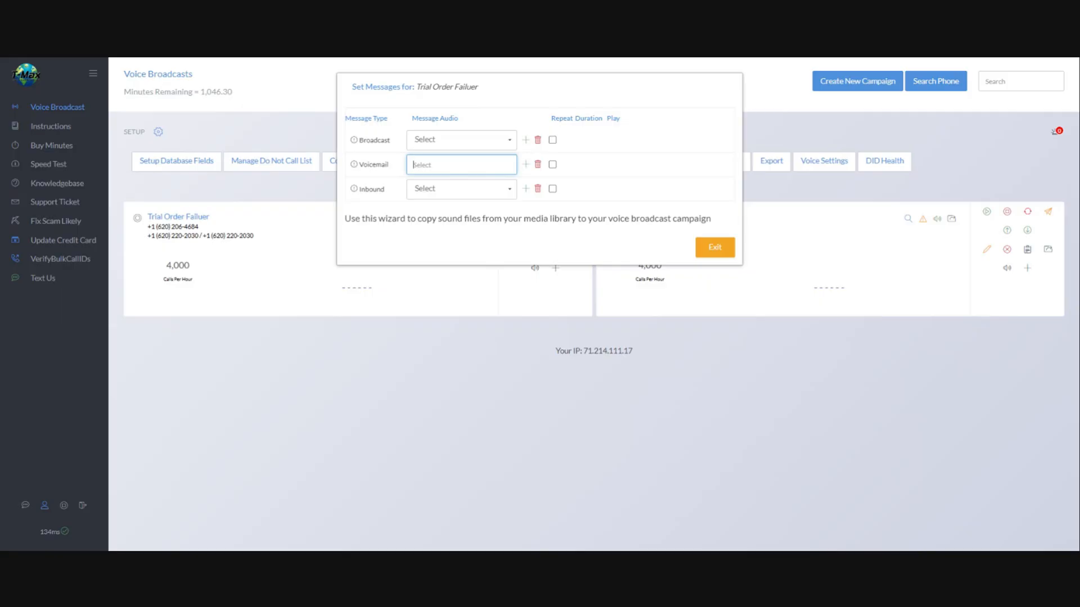
Add a new sound named 'matt press 9' to be recorded over the phone
left_click(526, 141)
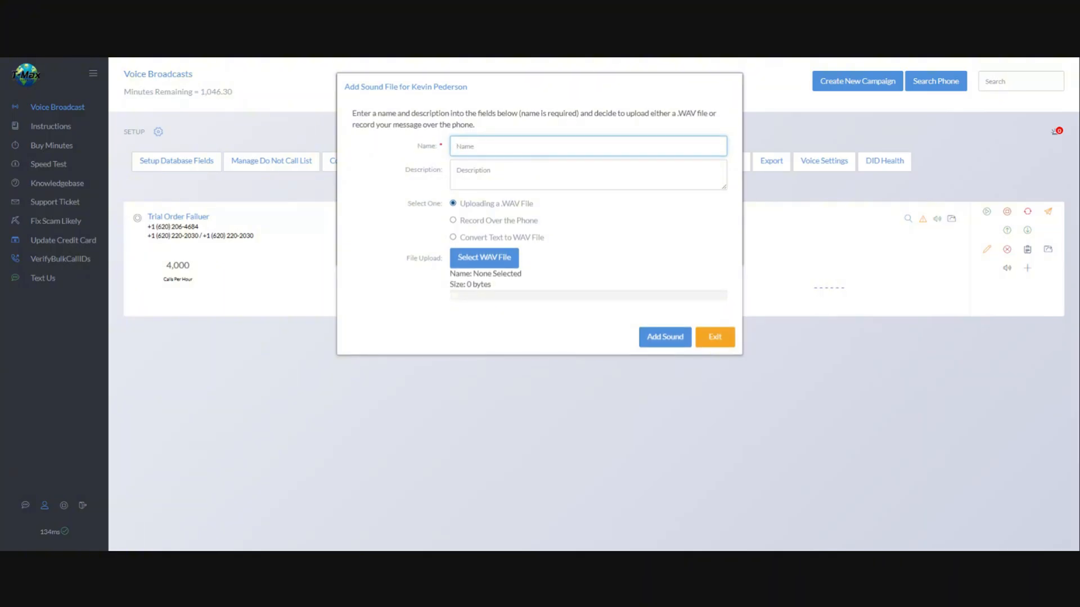
type("matt press 9")
left_click(505, 241)
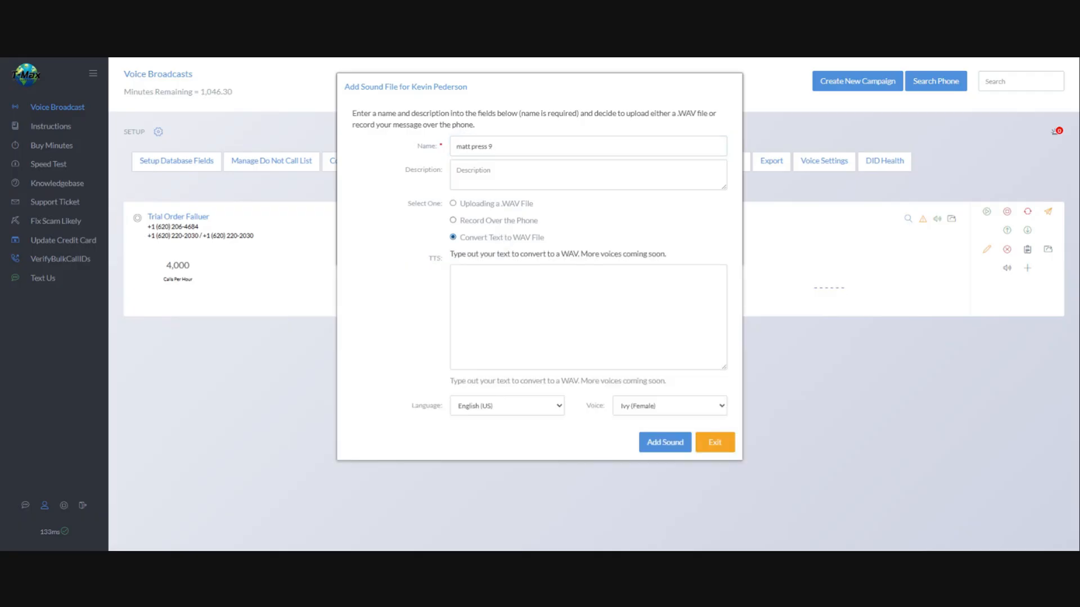
left_click(494, 225)
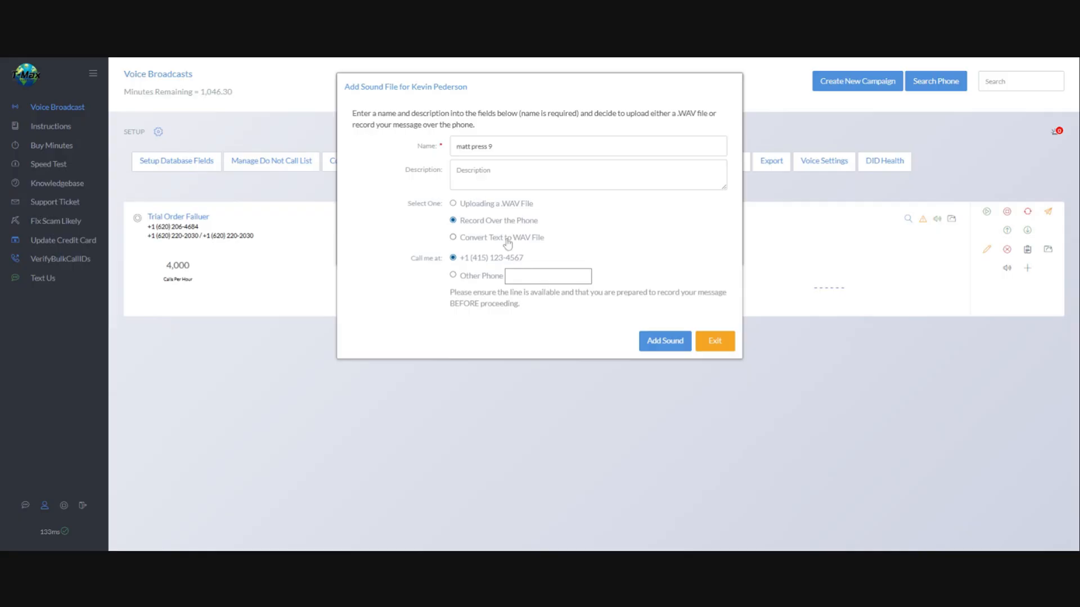
left_click(470, 240)
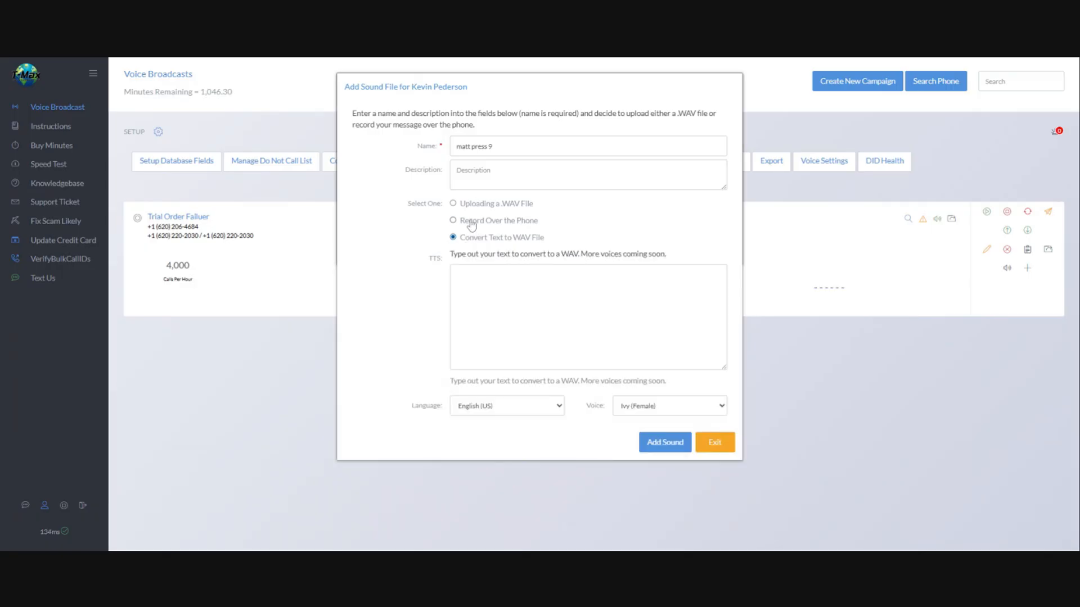
left_click(472, 224)
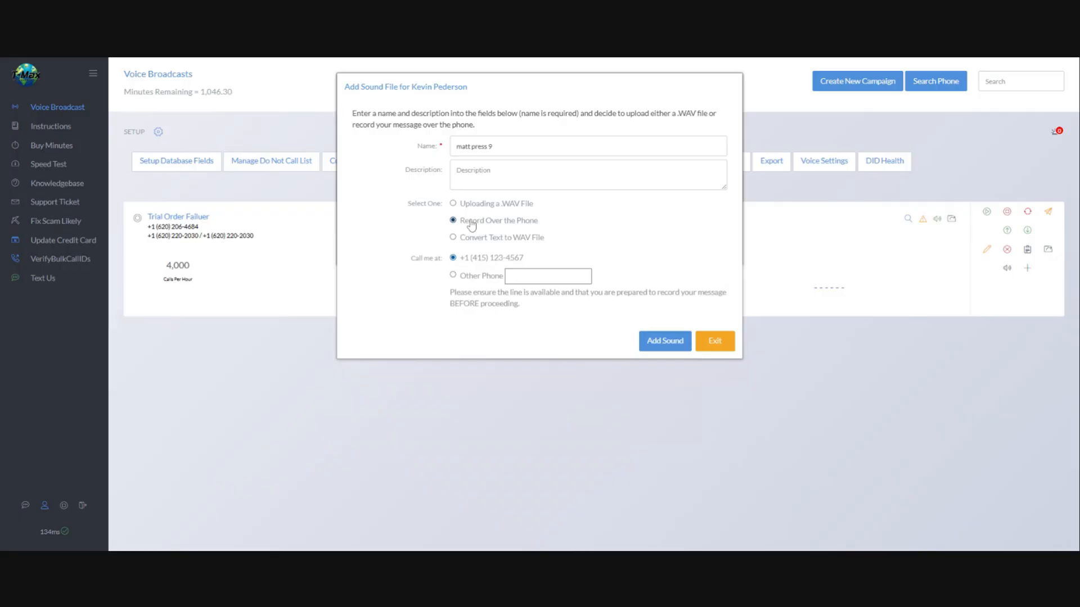
Direct the recording call to another phone number and add the sound to start the call
left_click(507, 277)
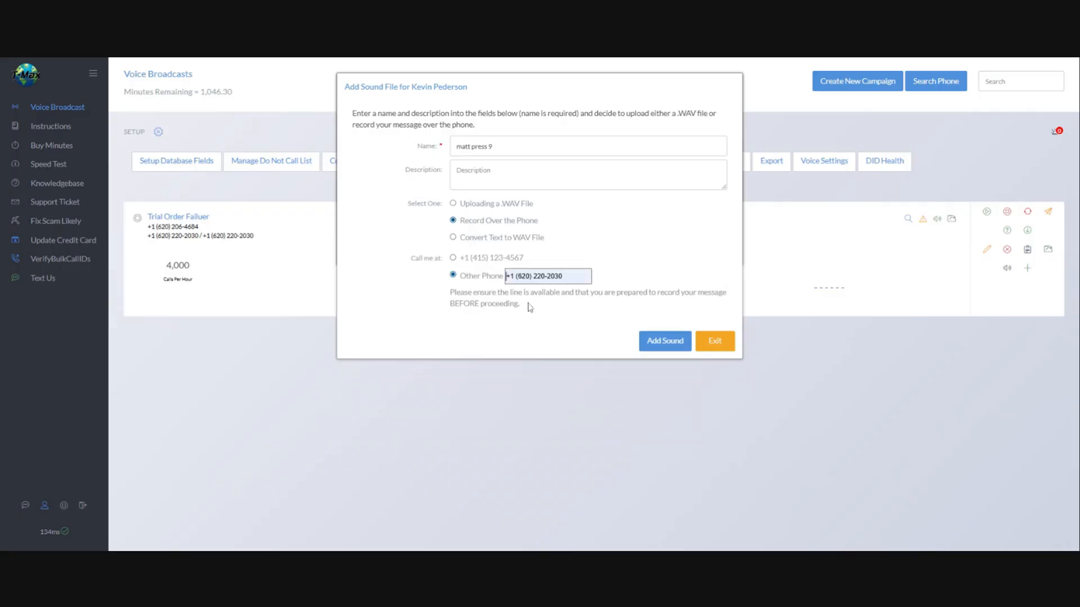
left_click(529, 304)
left_click(664, 341)
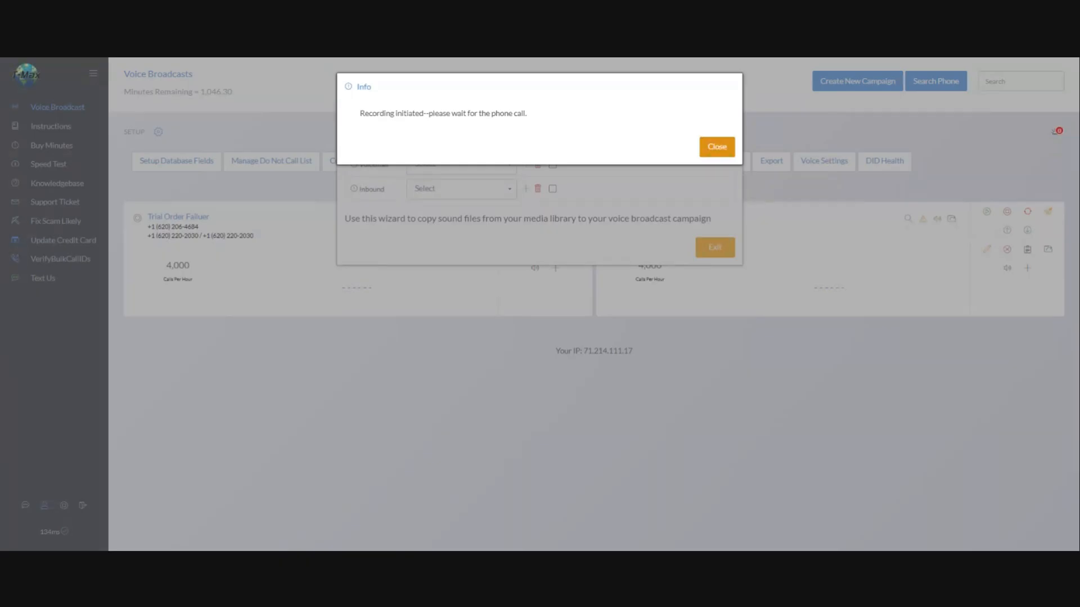
Dismiss the recording and error notices, then choose 'matt press 9' for both broadcast and voicemail
left_click(722, 150)
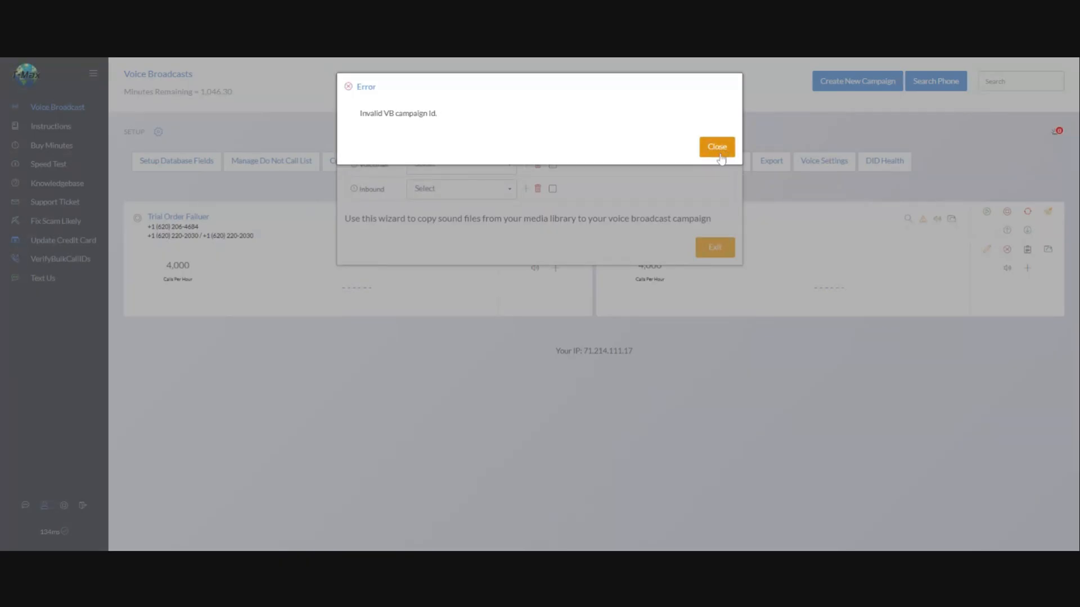
left_click(715, 157)
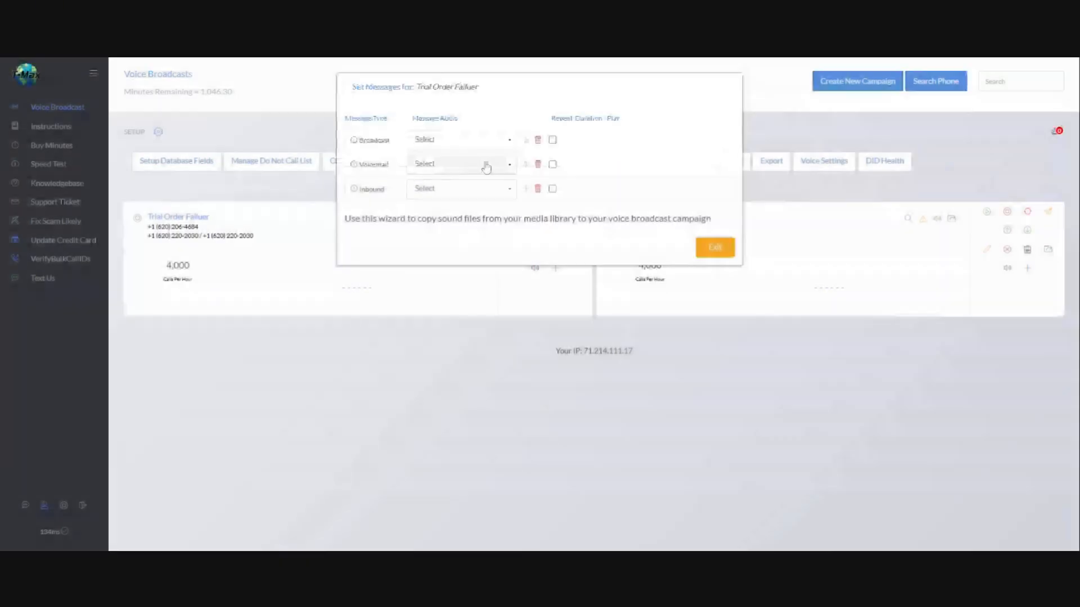
left_click(495, 141)
left_click(484, 161)
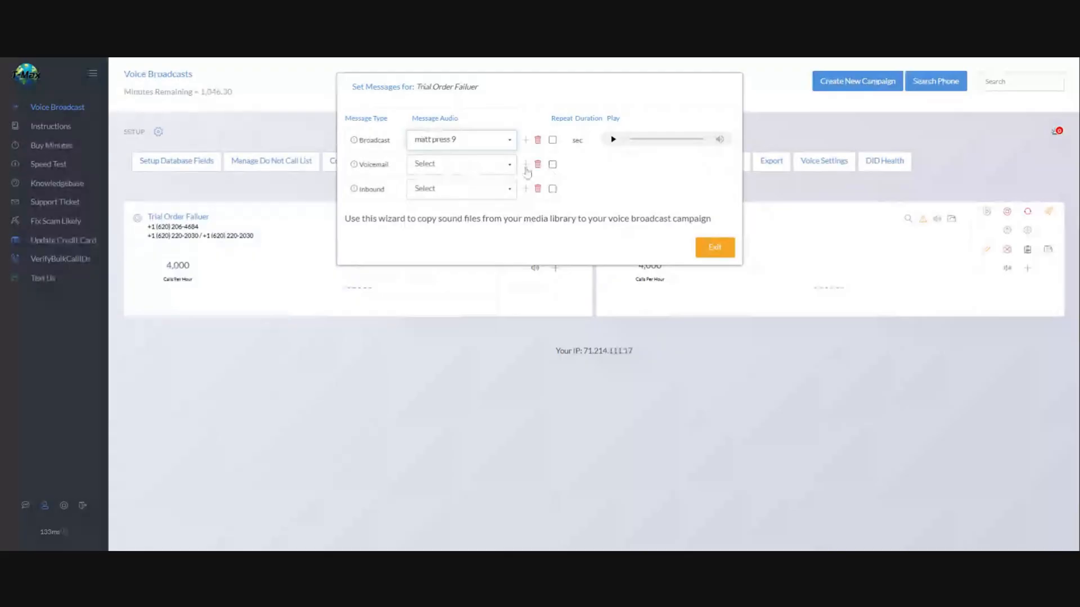
left_click(478, 164)
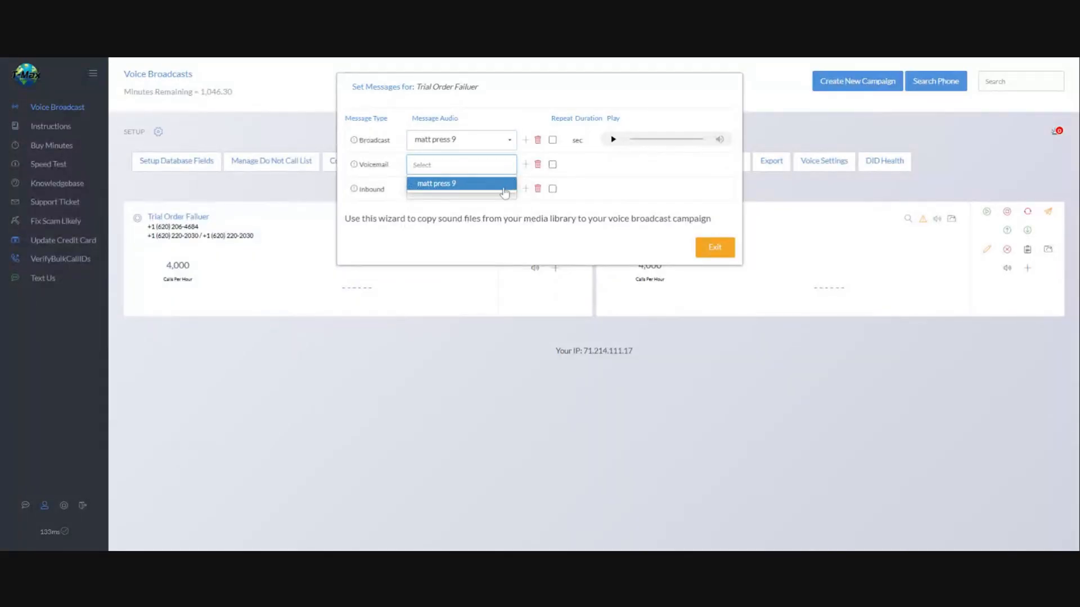
left_click(508, 183)
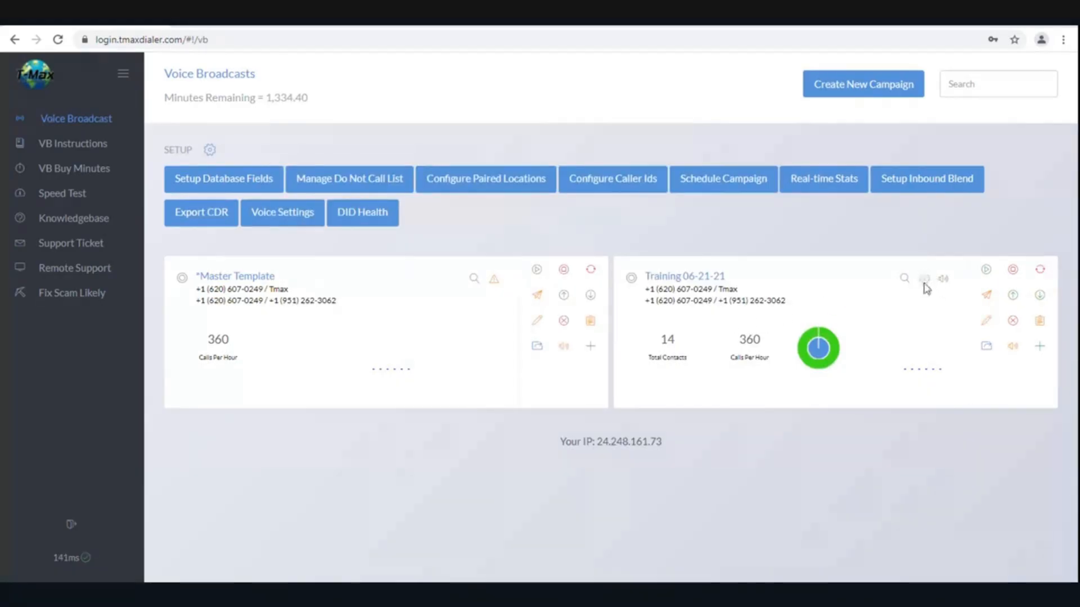
mouse_move(875, 334)
mouse_move(494, 285)
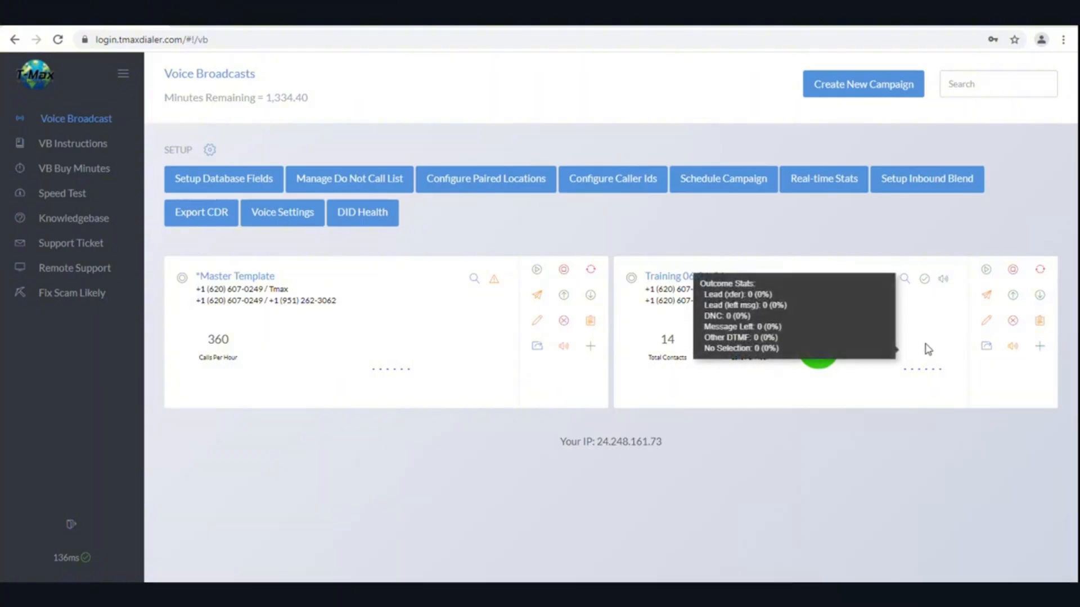
left_click(987, 270)
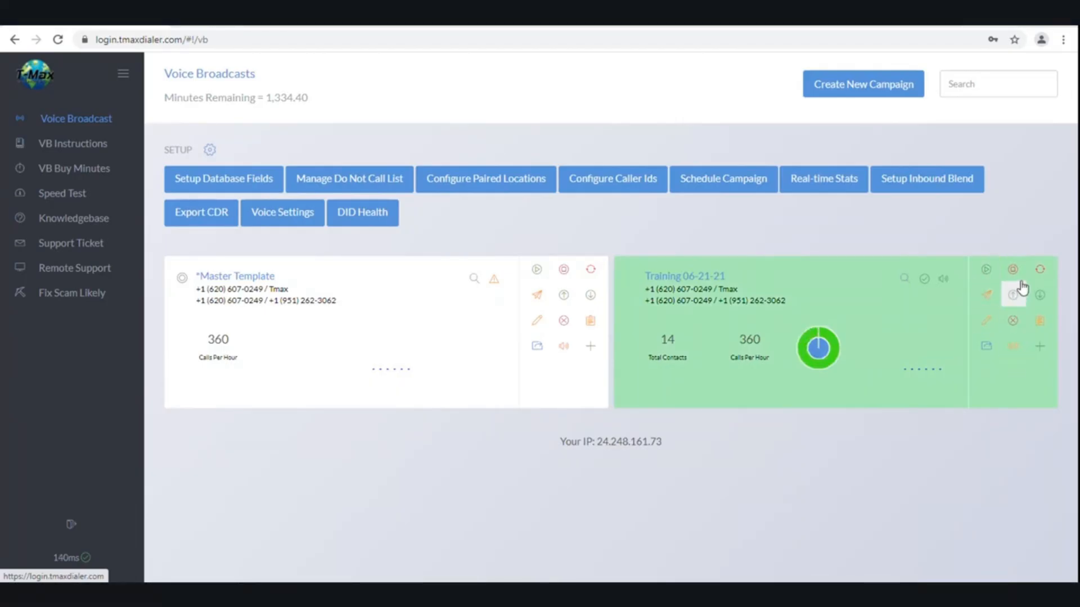
mouse_move(812, 347)
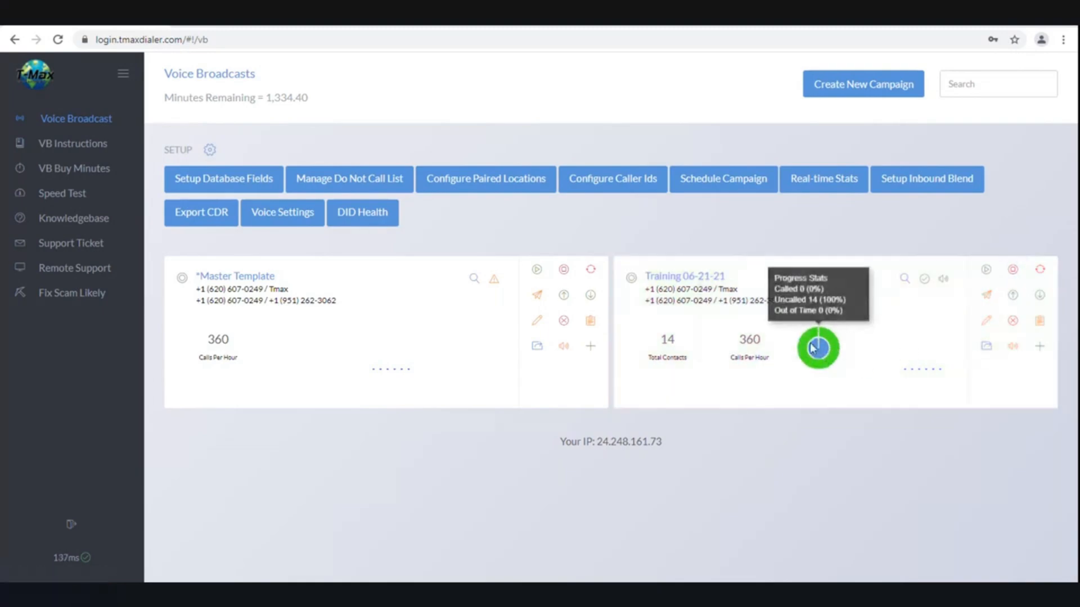
mouse_move(895, 373)
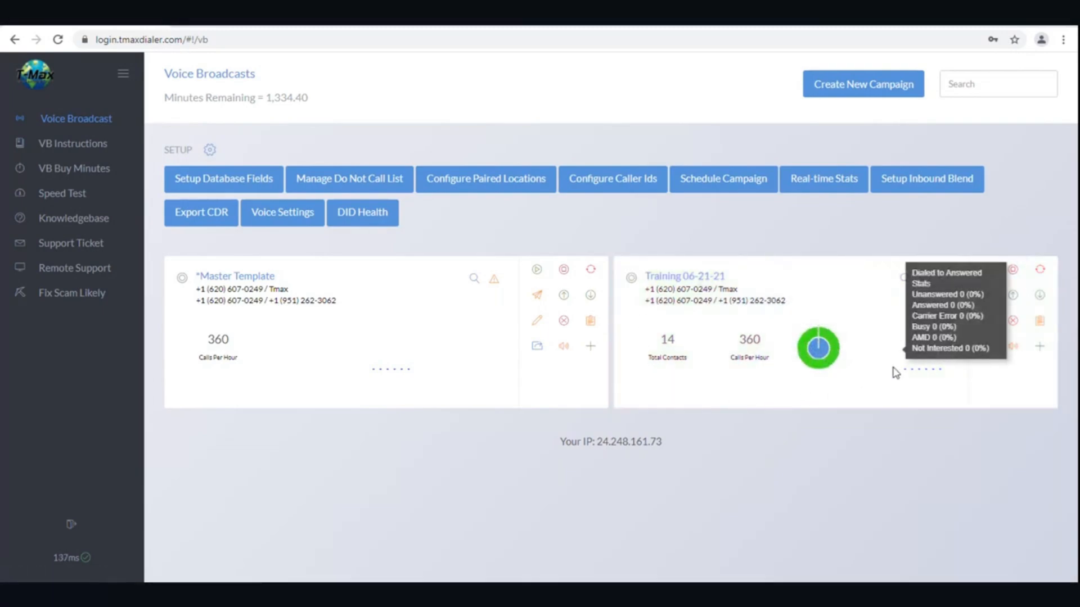